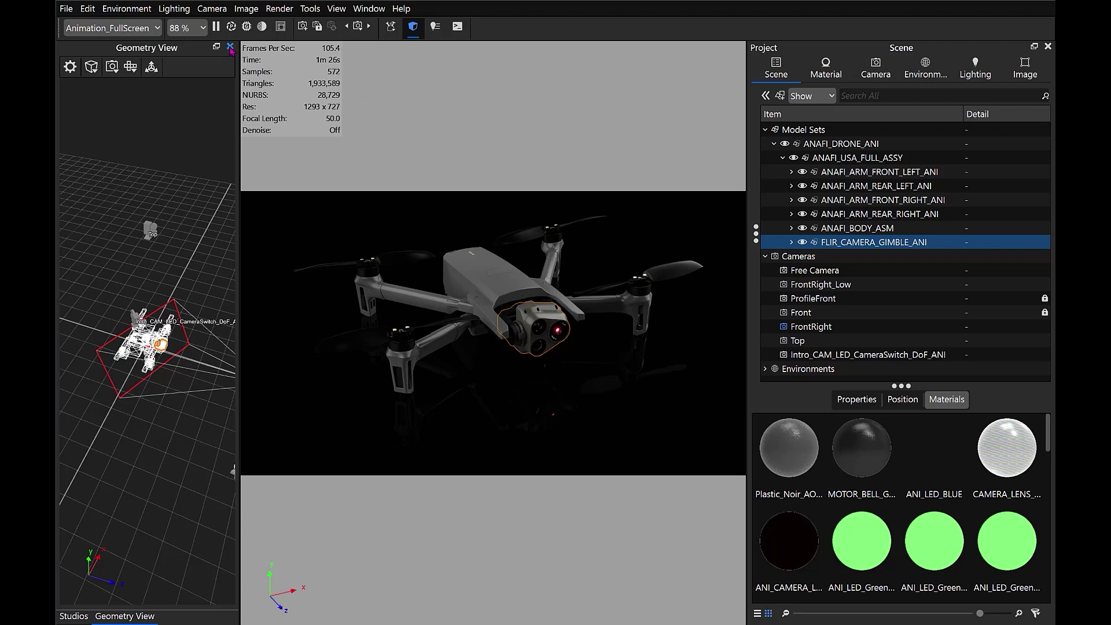
# Close the Geometry View and Studios panels so the drone render widens to the left
pyautogui.click(229, 47)
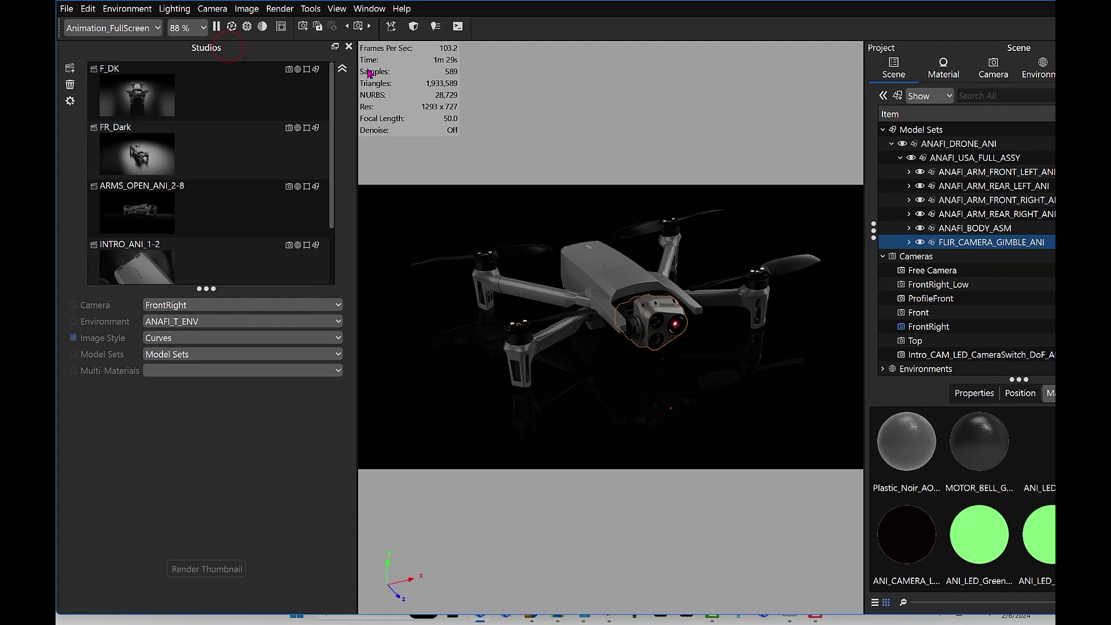
pyautogui.click(348, 47)
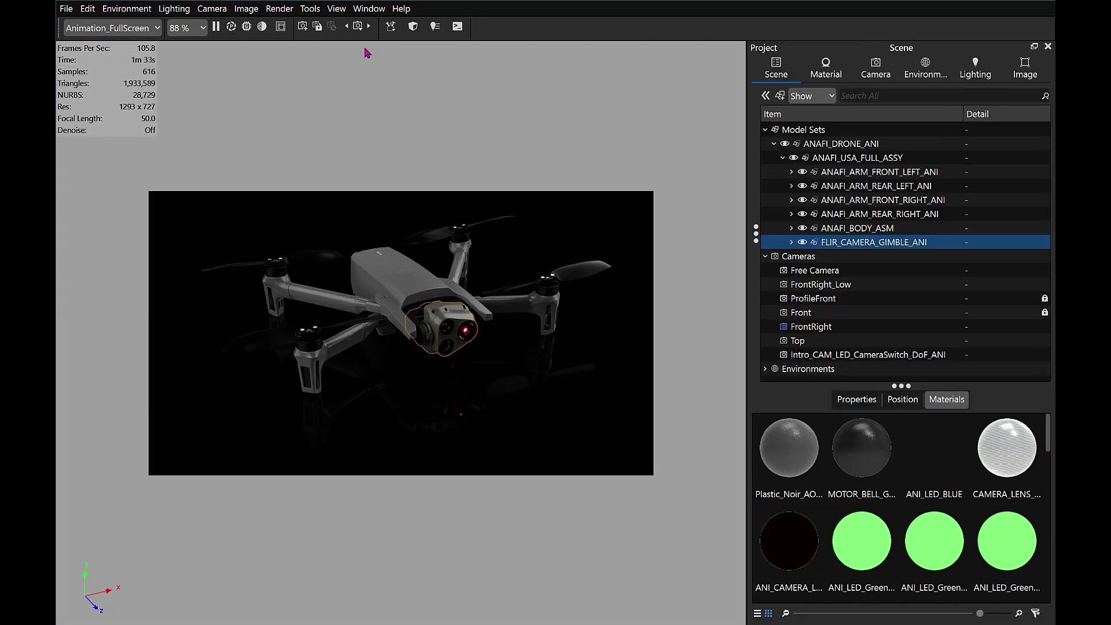
# Deselect the gimbal to show scene statistics: 309 parts and 1,933,589 triangles
pyautogui.click(373, 79)
pyautogui.click(535, 217)
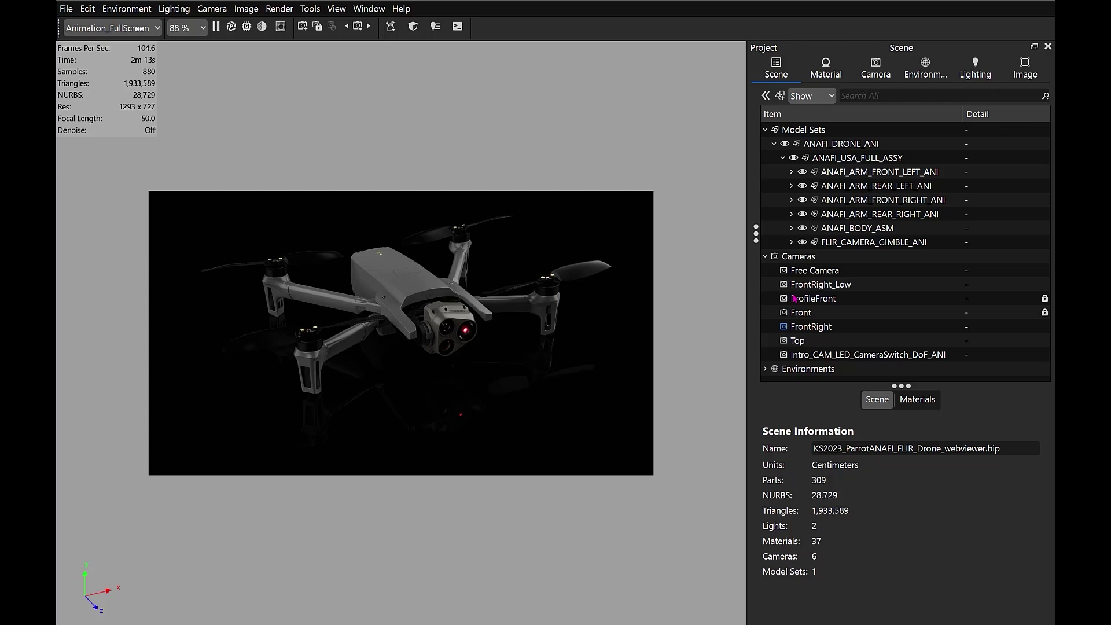
# Open Tessellation Settings for FLIR_CAMERA_GIMBLE_ANI (1,028,838 triangles) from its Properties panel
pyautogui.click(889, 243)
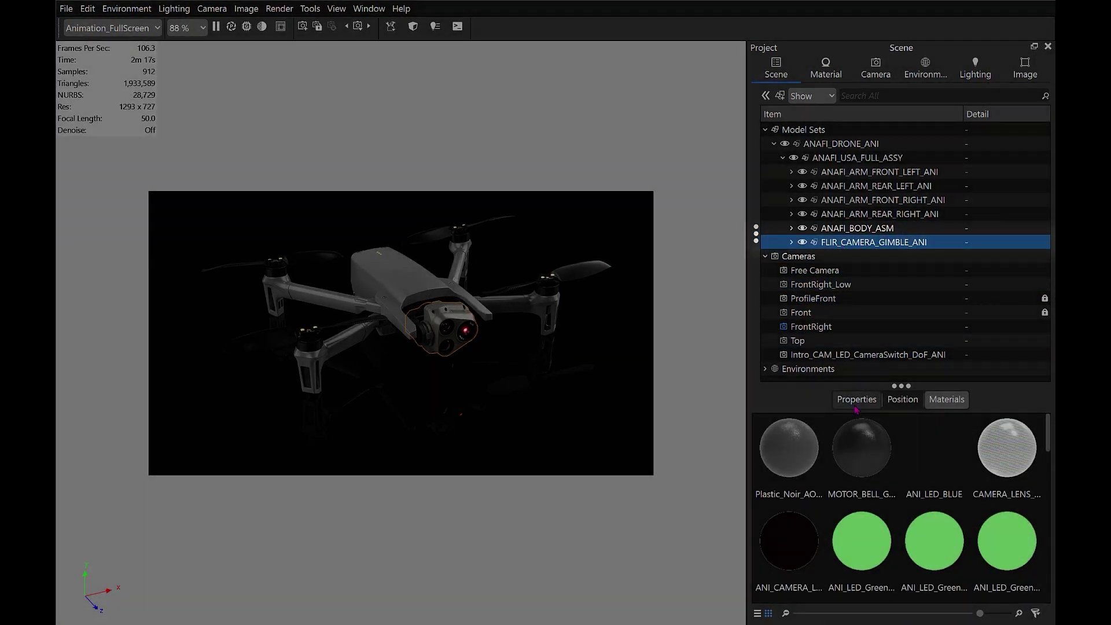
pyautogui.click(860, 401)
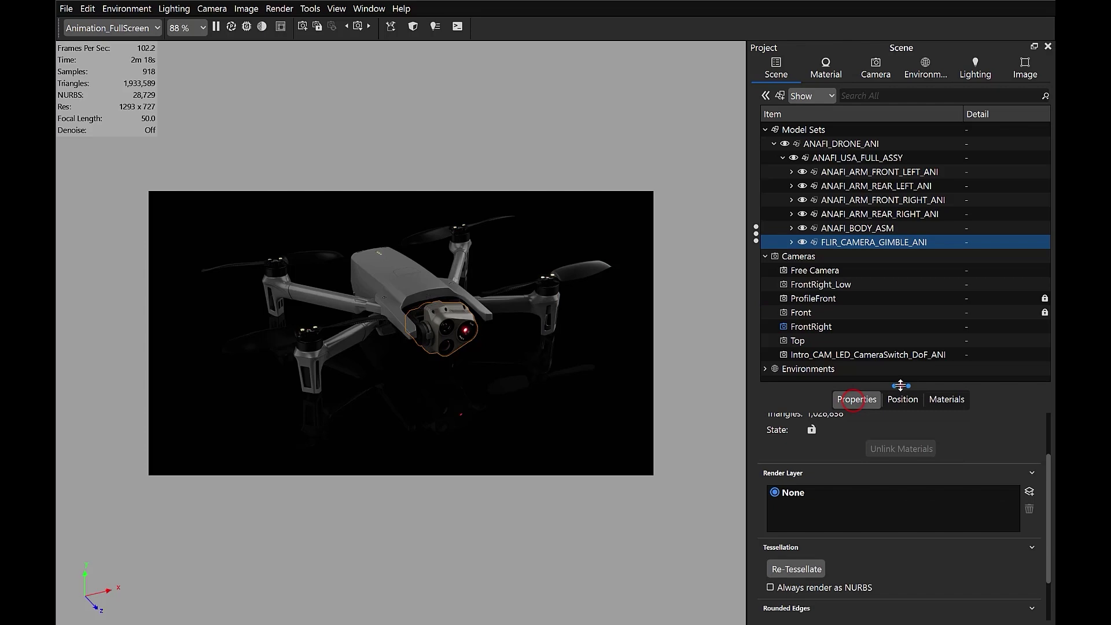
pyautogui.moveTo(900, 384); pyautogui.dragTo(901, 335)
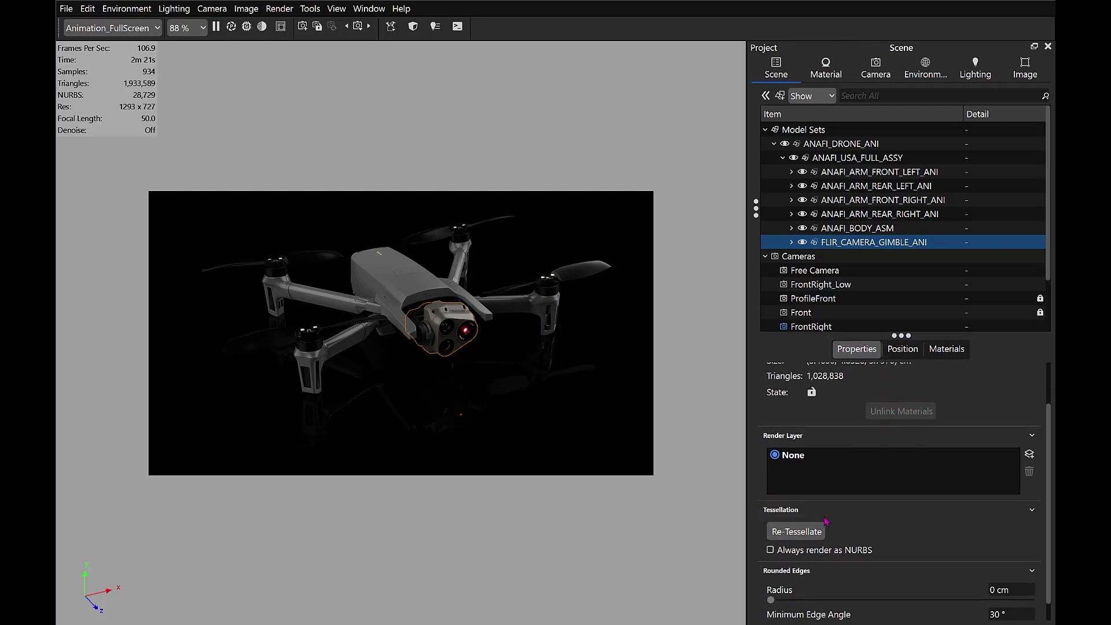
pyautogui.scroll(1, 865, 512)
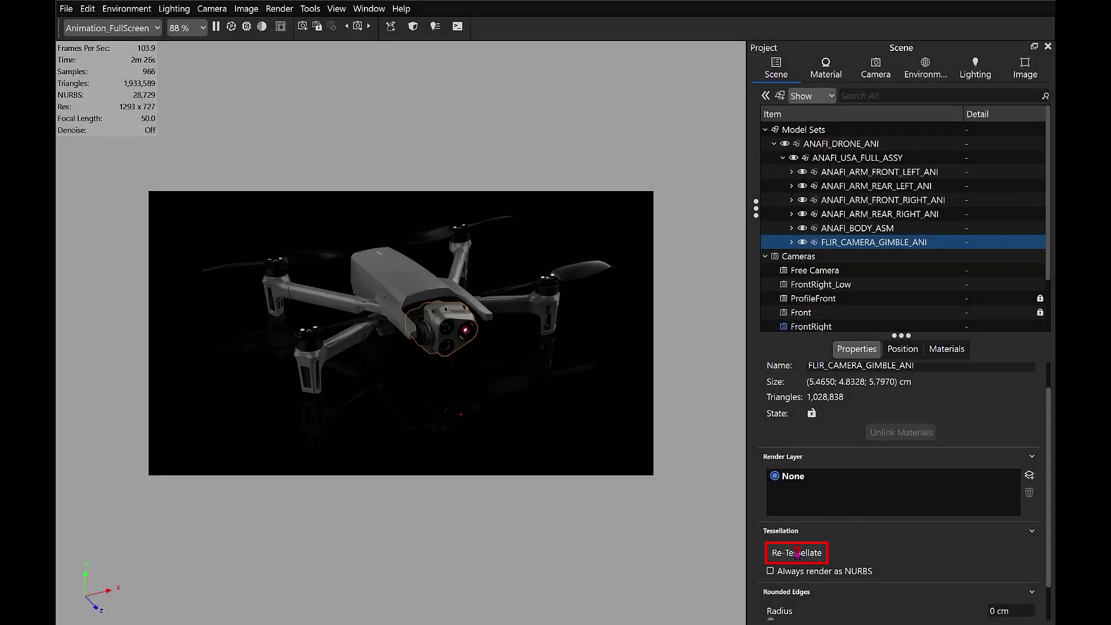
pyautogui.click(798, 553)
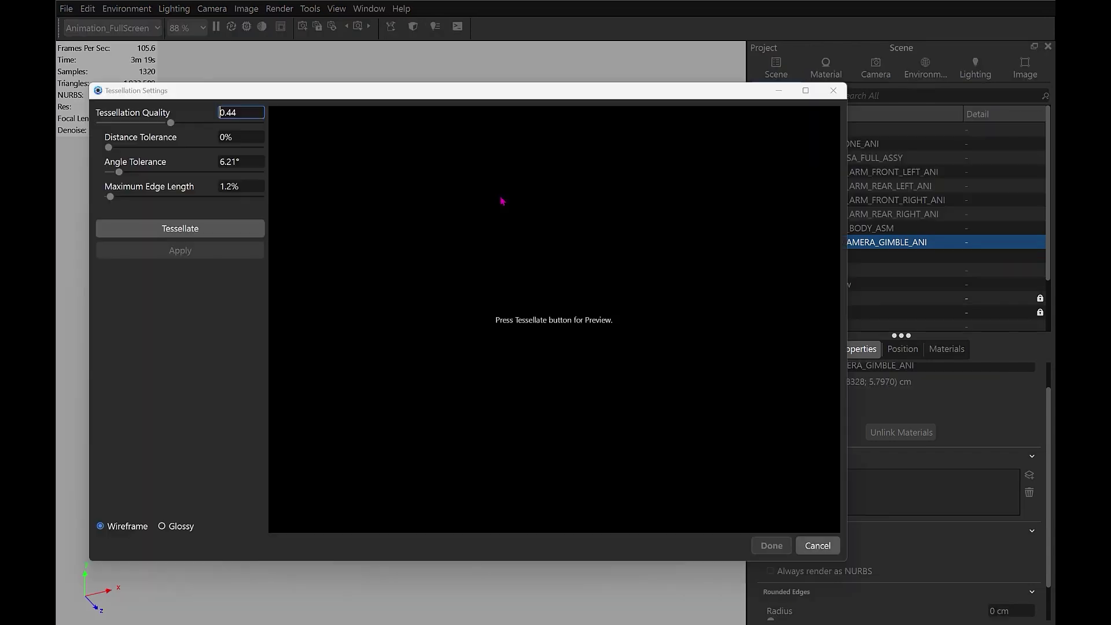
# Preview the gimbal mesh at 910,735 triangles, then begin lowering Tessellation Quality toward 0.2
pyautogui.moveTo(479, 99); pyautogui.dragTo(495, 66)
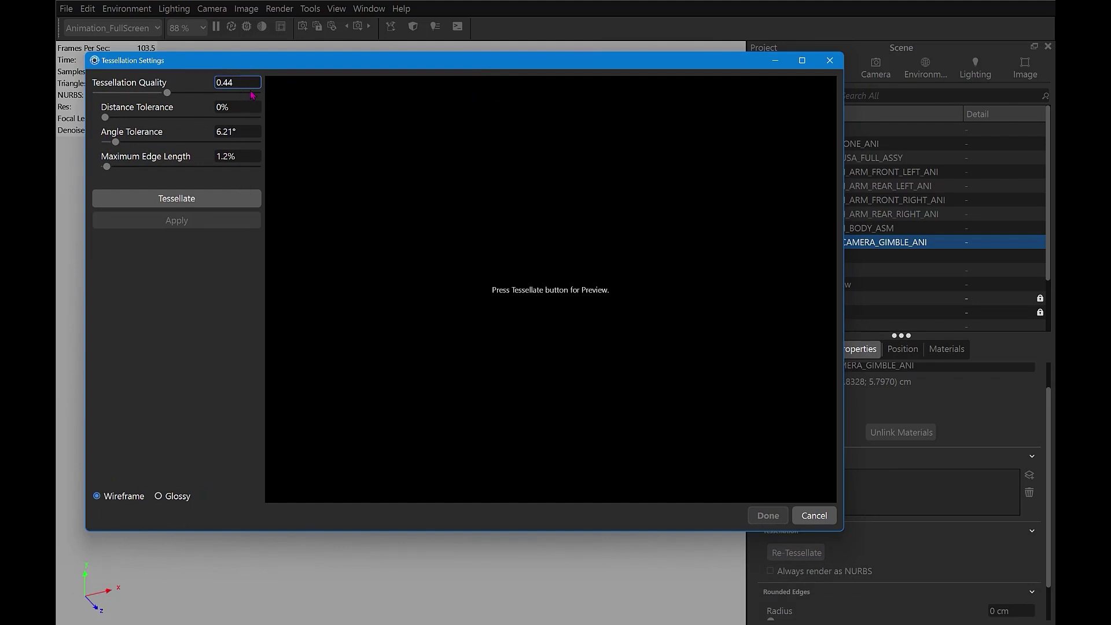
pyautogui.click(204, 198)
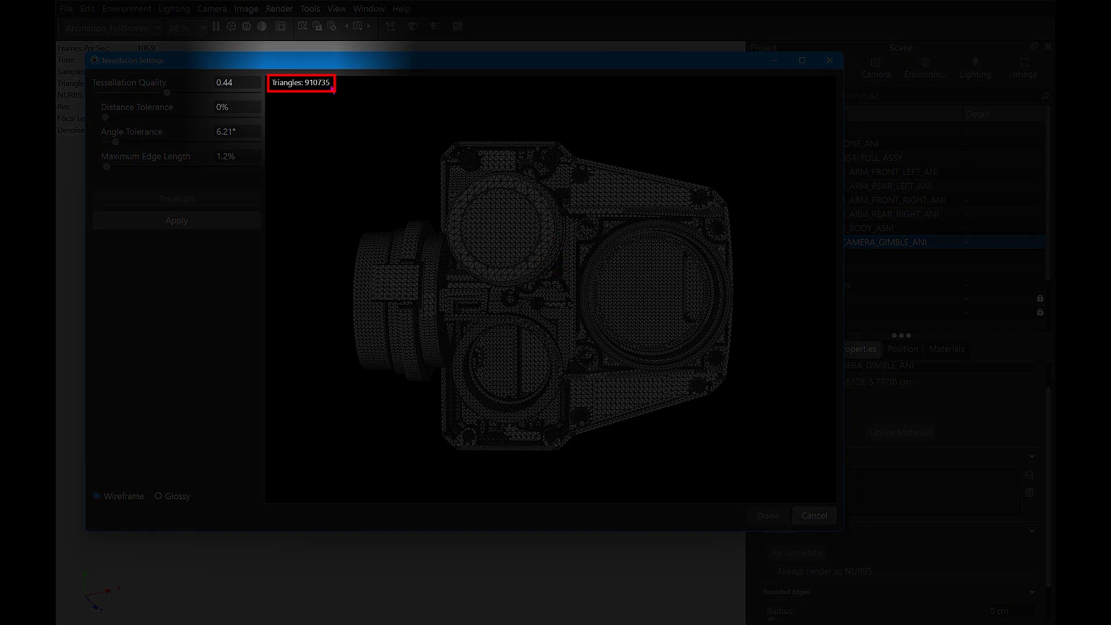
pyautogui.moveTo(398, 171); pyautogui.dragTo(475, 189)
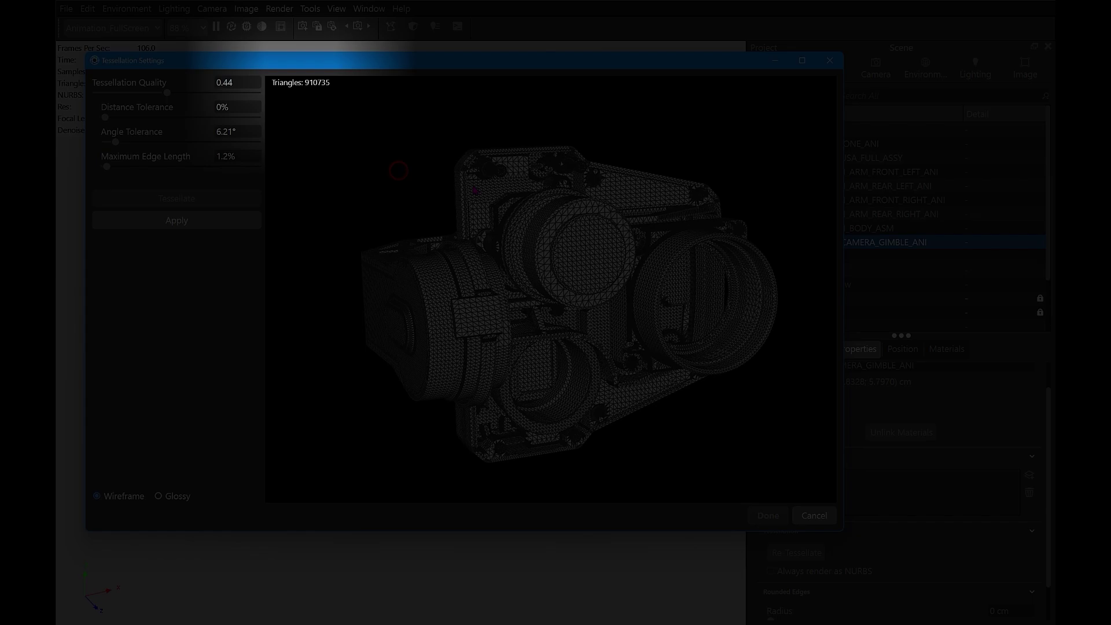
pyautogui.moveTo(560, 235); pyautogui.dragTo(496, 241)
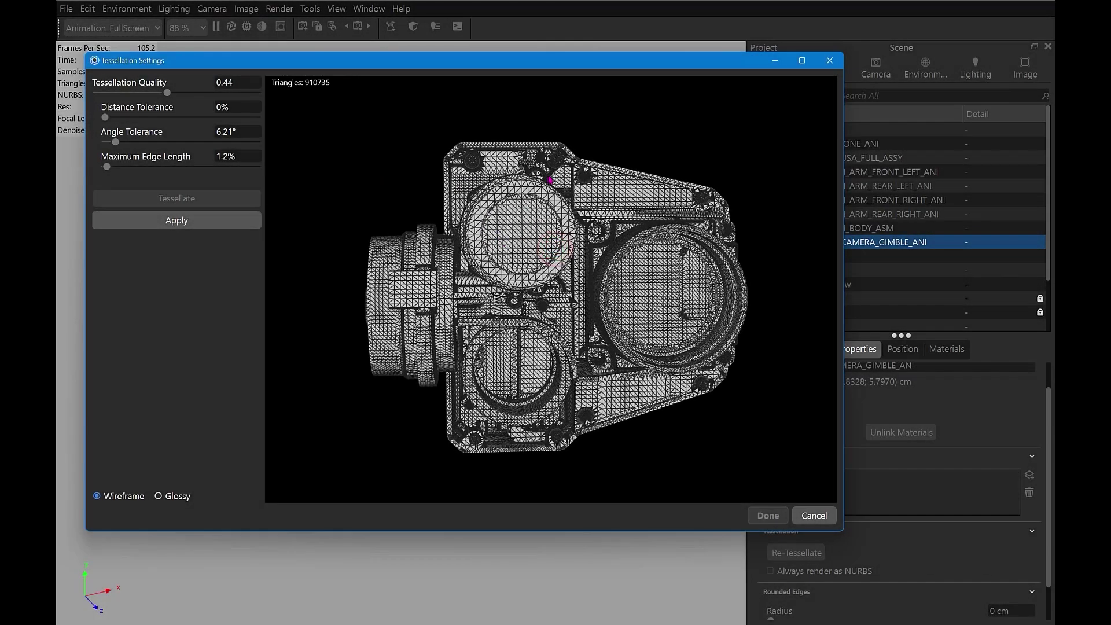
pyautogui.moveTo(591, 206); pyautogui.dragTo(462, 214)
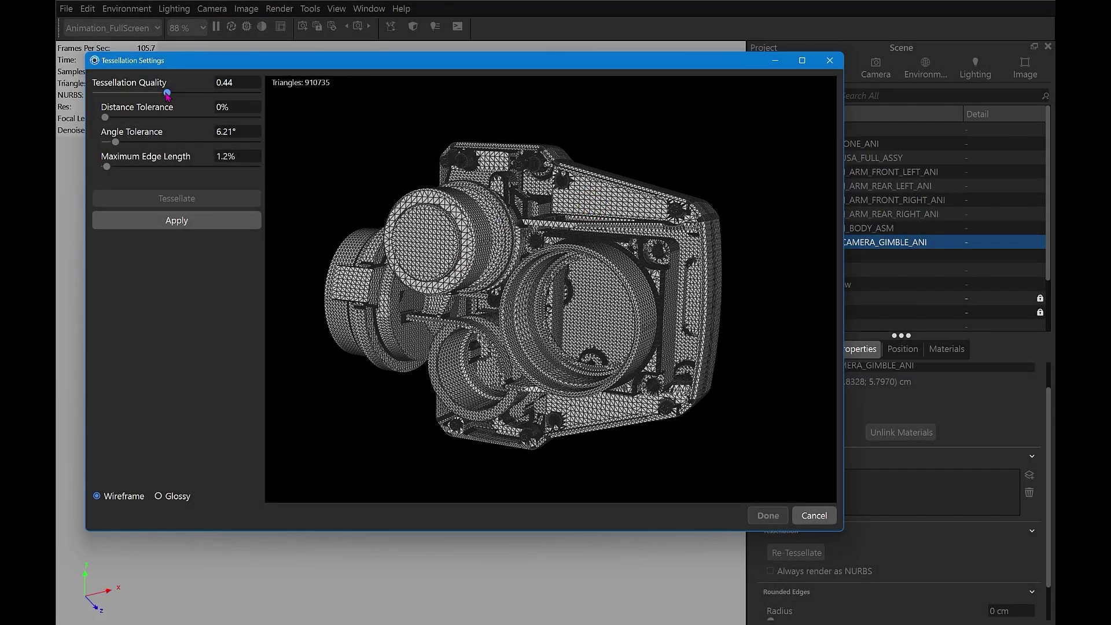
pyautogui.moveTo(167, 94); pyautogui.dragTo(137, 93)
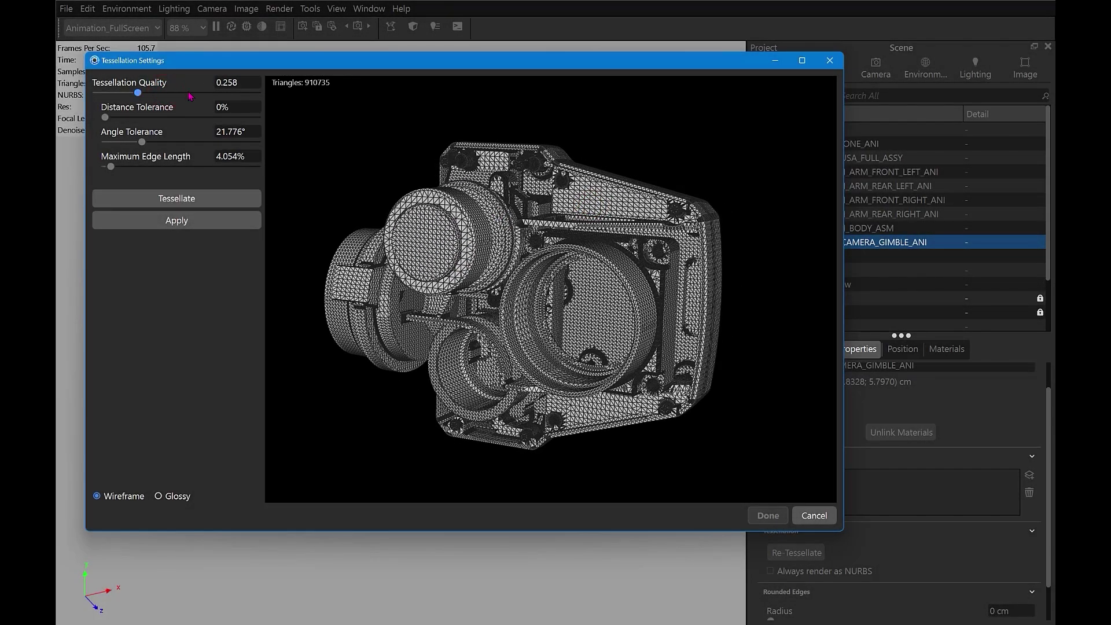
pyautogui.doubleClick(223, 85)
# Regenerate the gimbal preview at quality 0.2 and inspect the coarser 84,771-triangle mesh
pyautogui.write('0.2')
pyautogui.click(177, 198)
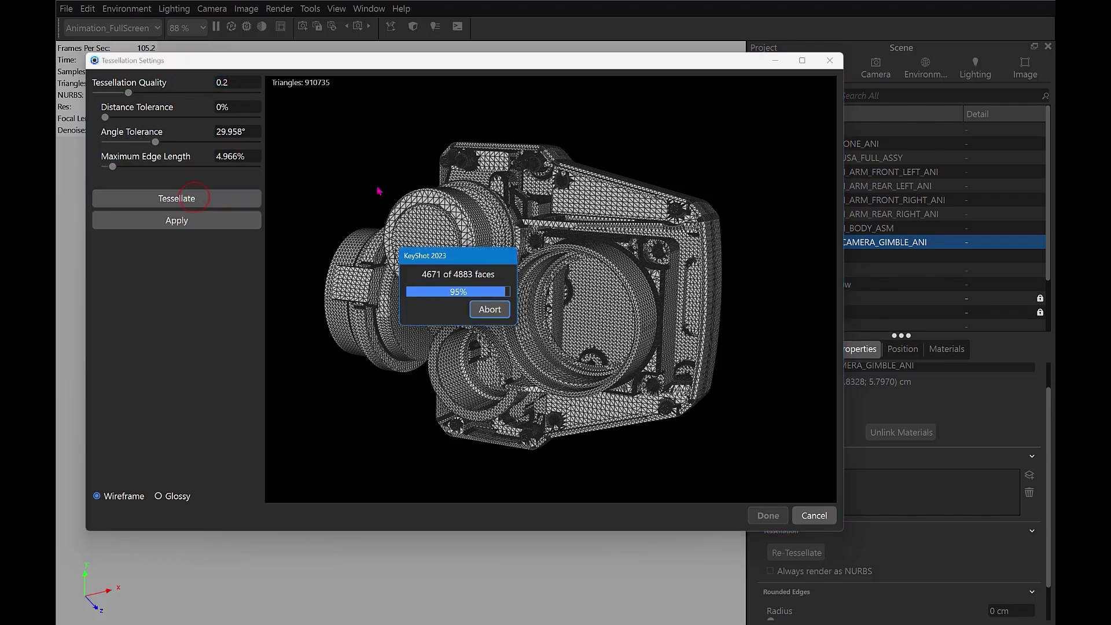
pyautogui.moveTo(386, 185); pyautogui.dragTo(544, 179)
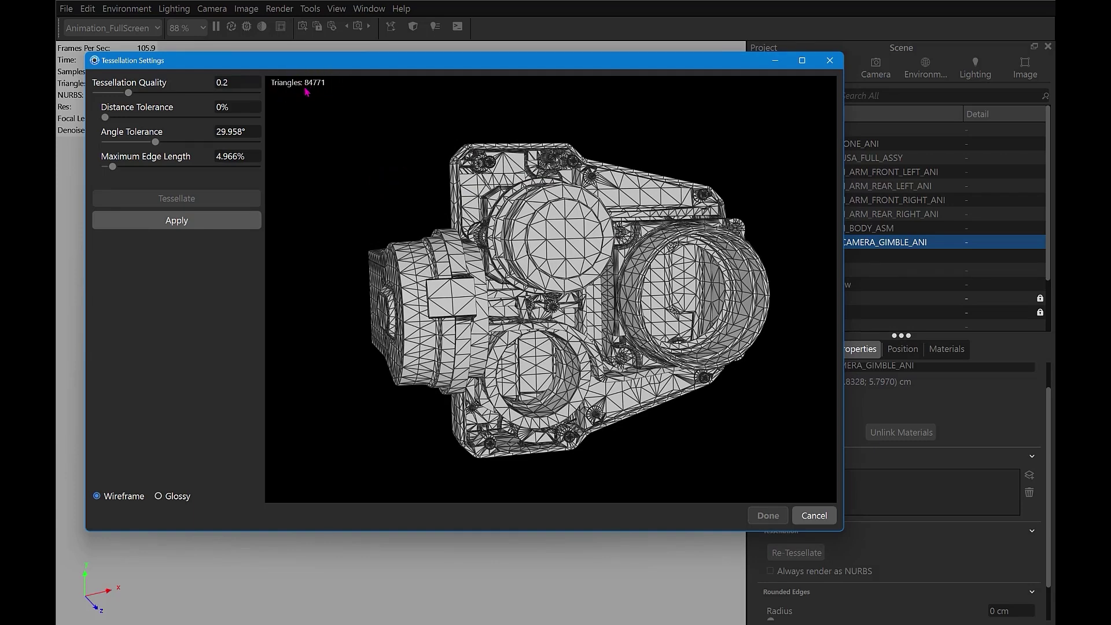
pyautogui.moveTo(391, 146); pyautogui.dragTo(484, 216)
pyautogui.scroll(5, 518, 204)
pyautogui.moveTo(495, 171); pyautogui.dragTo(516, 191)
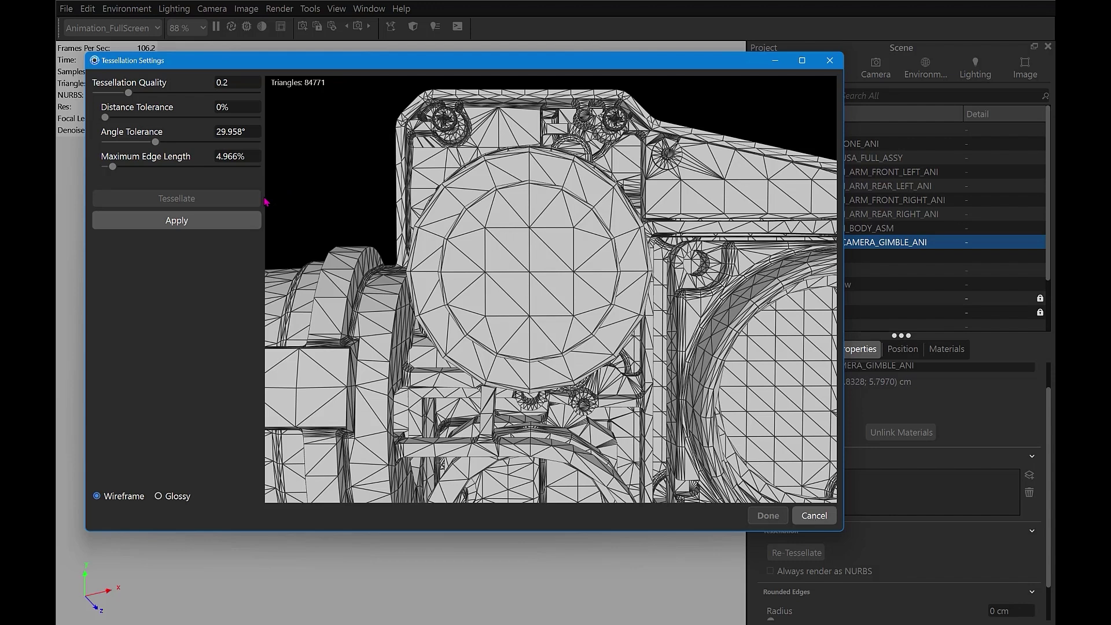
# Shorten maximum edge length to 1.5% and regenerate, giving 227,662 triangles
pyautogui.moveTo(114, 169); pyautogui.dragTo(111, 169)
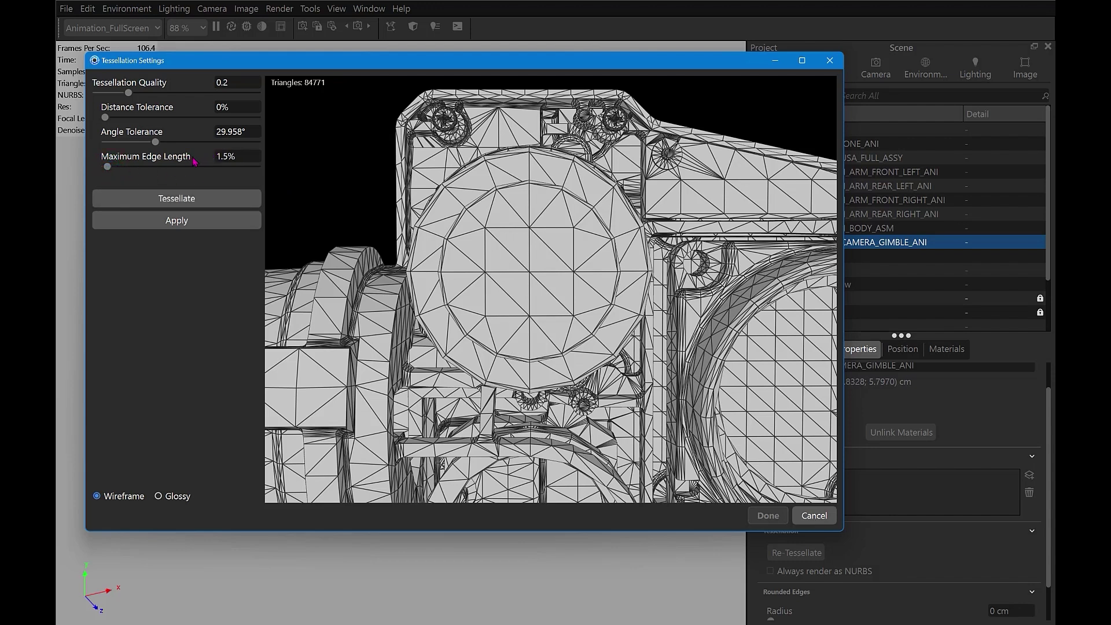
pyautogui.click(183, 198)
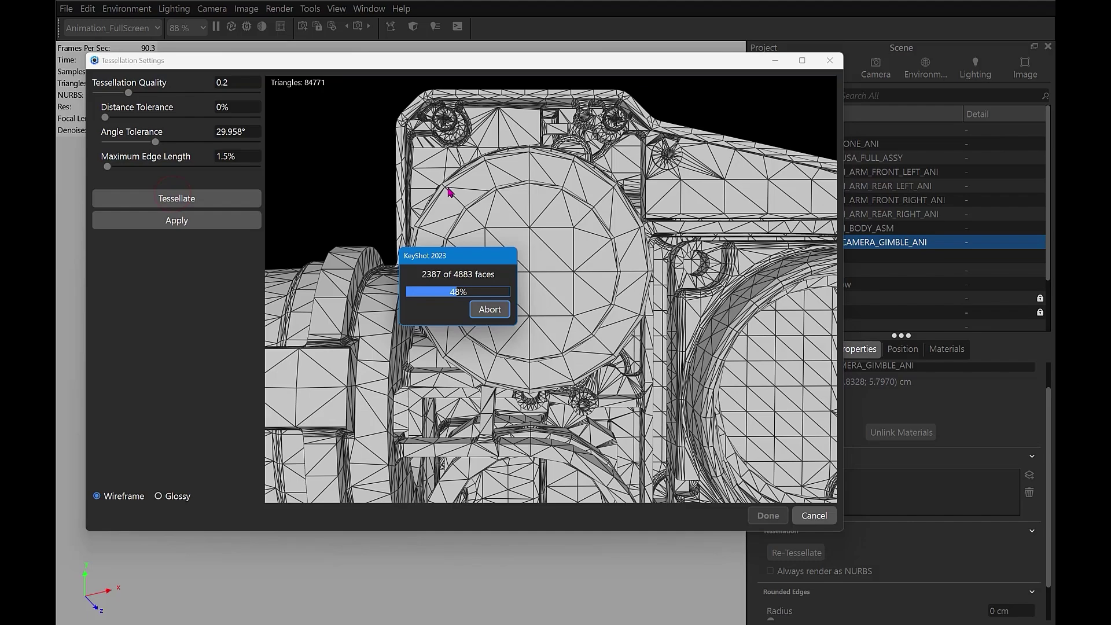
pyautogui.moveTo(451, 192); pyautogui.dragTo(367, 112)
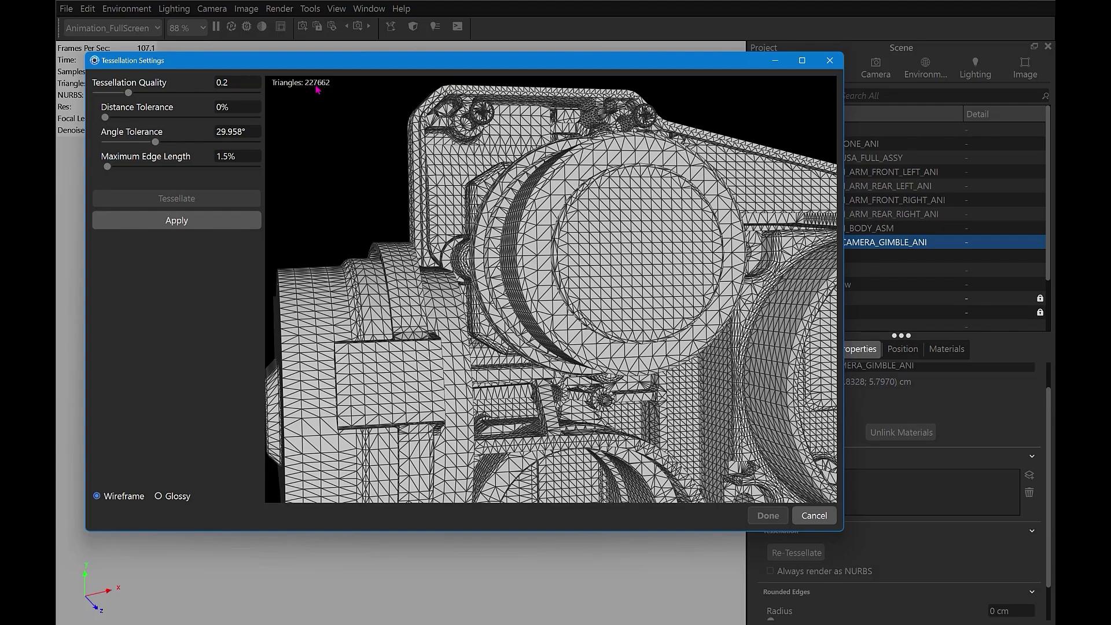
pyautogui.scroll(-5, 488, 171)
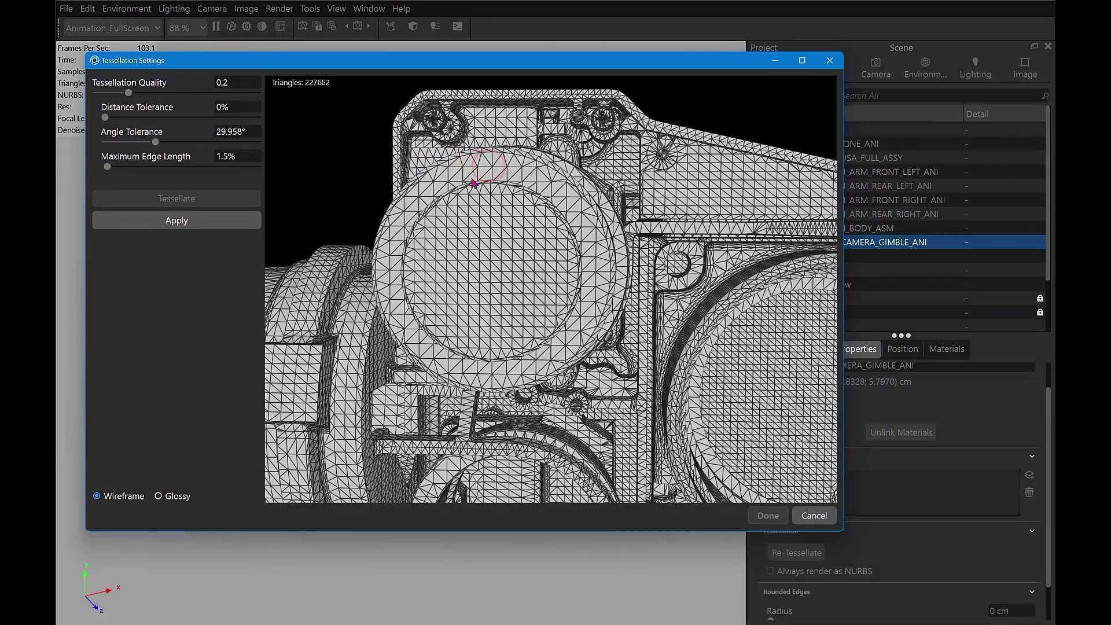
pyautogui.moveTo(474, 188); pyautogui.dragTo(485, 183)
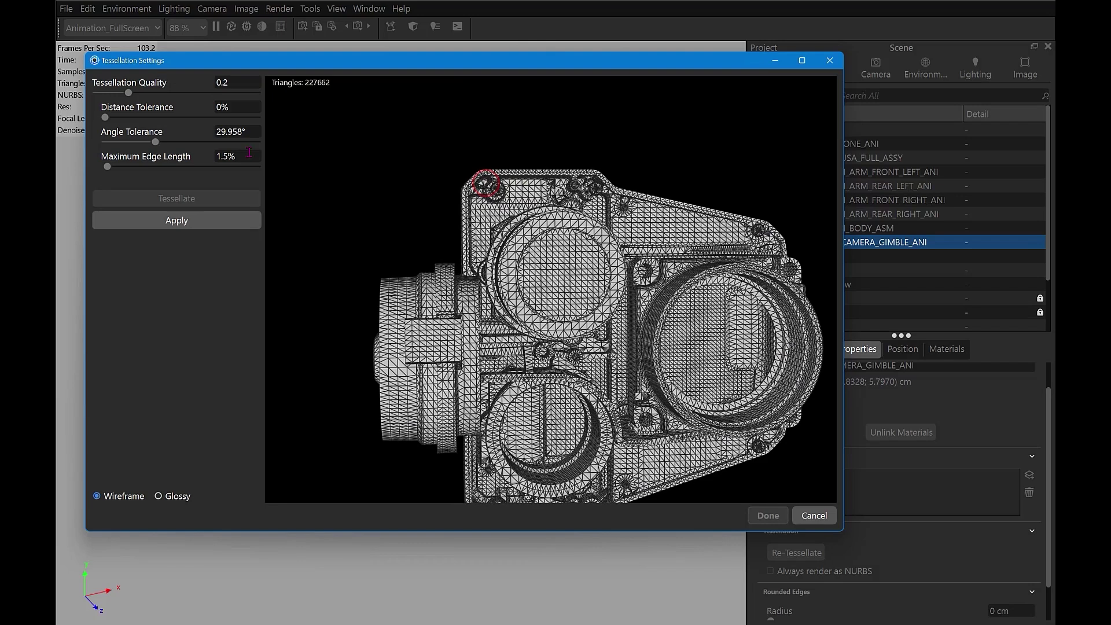
# Regenerate the gimbal preview at 2% maximum edge length and inspect the 156,667-triangle mesh
pyautogui.click(240, 156)
pyautogui.write('2')
pyautogui.click(183, 198)
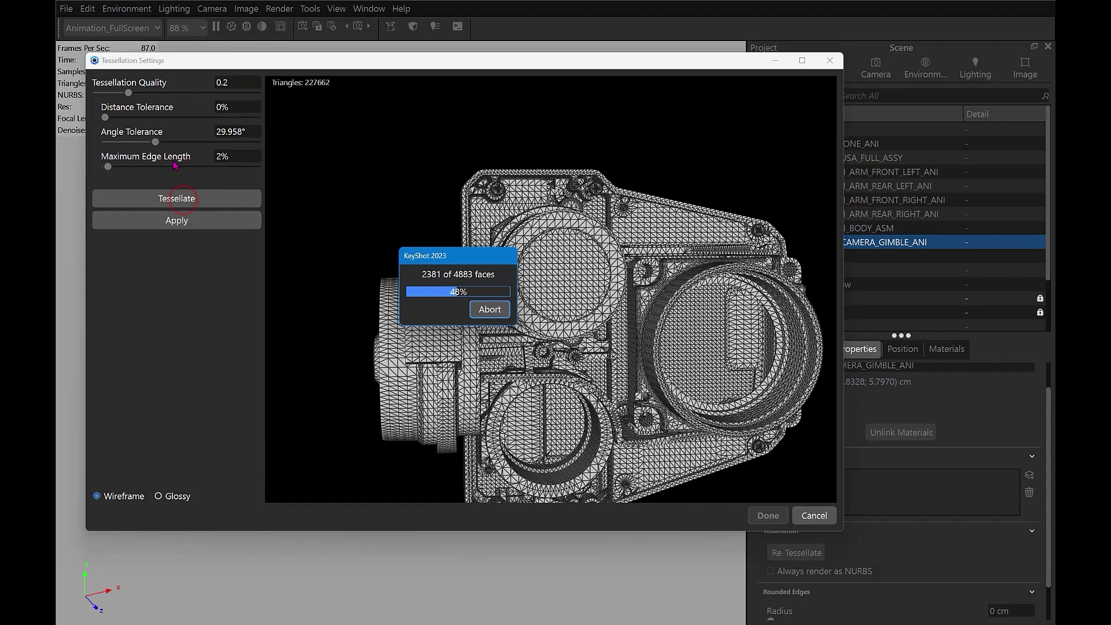
pyautogui.moveTo(486, 220); pyautogui.dragTo(523, 218)
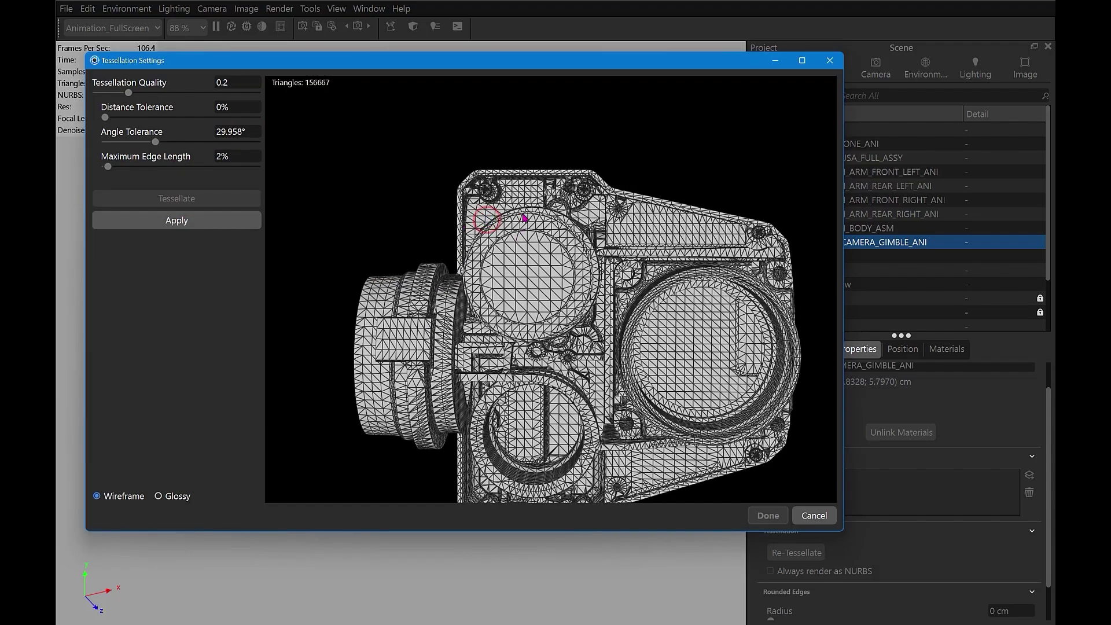
pyautogui.moveTo(568, 304); pyautogui.dragTo(520, 240)
pyautogui.scroll(3, 526, 231)
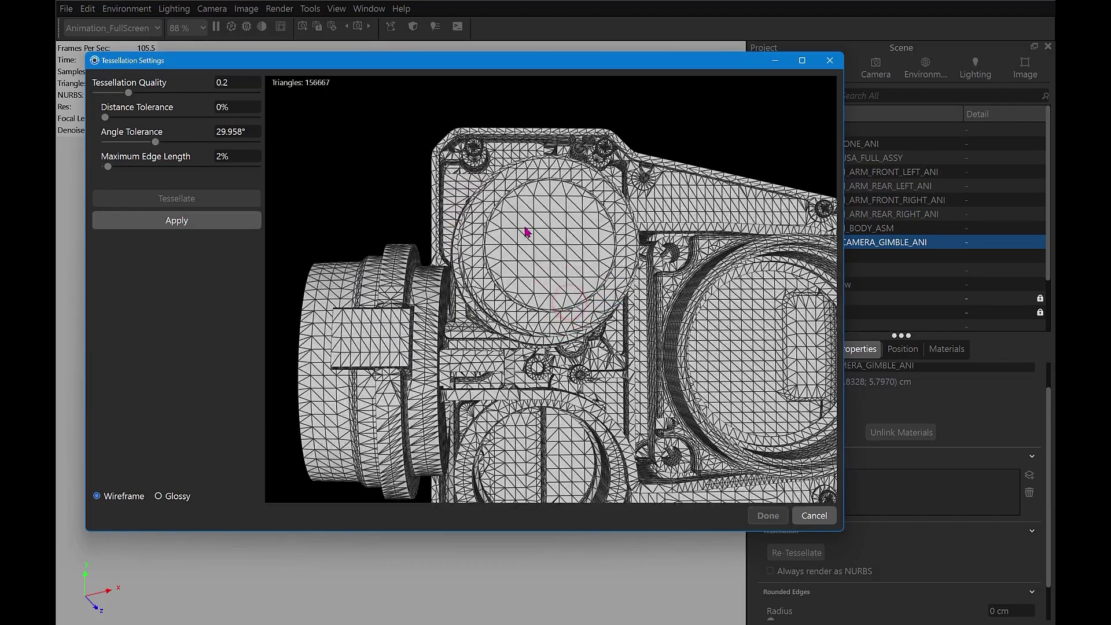
pyautogui.scroll(5, 526, 232)
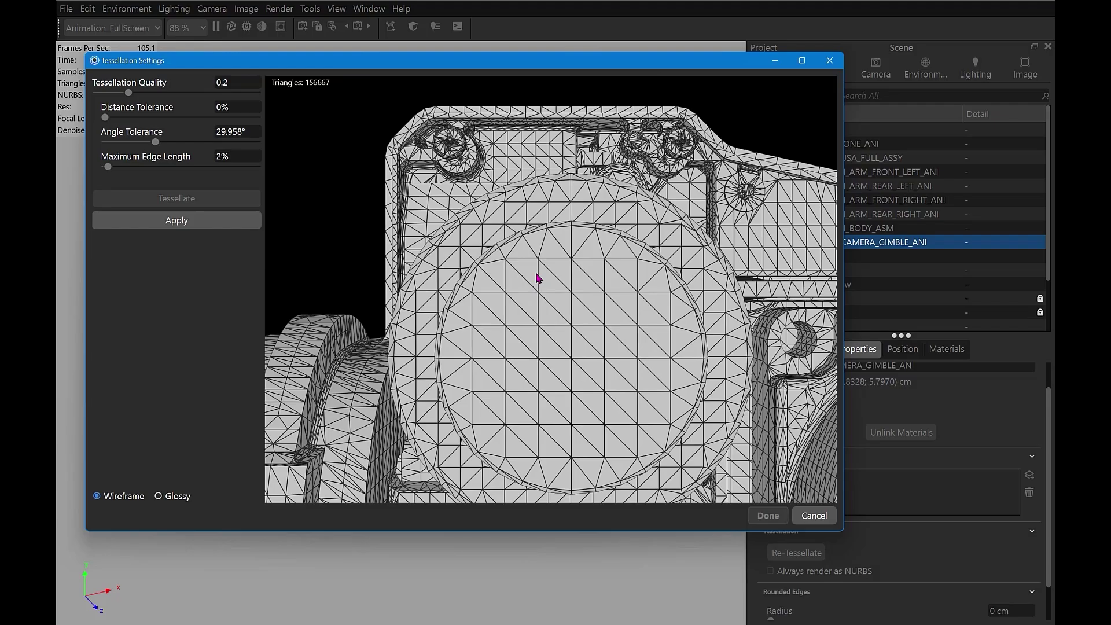
pyautogui.scroll(3, 523, 249)
pyautogui.moveTo(522, 242); pyautogui.dragTo(377, 255)
pyautogui.scroll(-8, 446, 257)
pyautogui.moveTo(513, 274); pyautogui.dragTo(529, 230)
# Test angle tolerances of 37.71°, 18° and 46.08°, regenerating the gimbal preview each time
pyautogui.moveTo(155, 143); pyautogui.dragTo(168, 142)
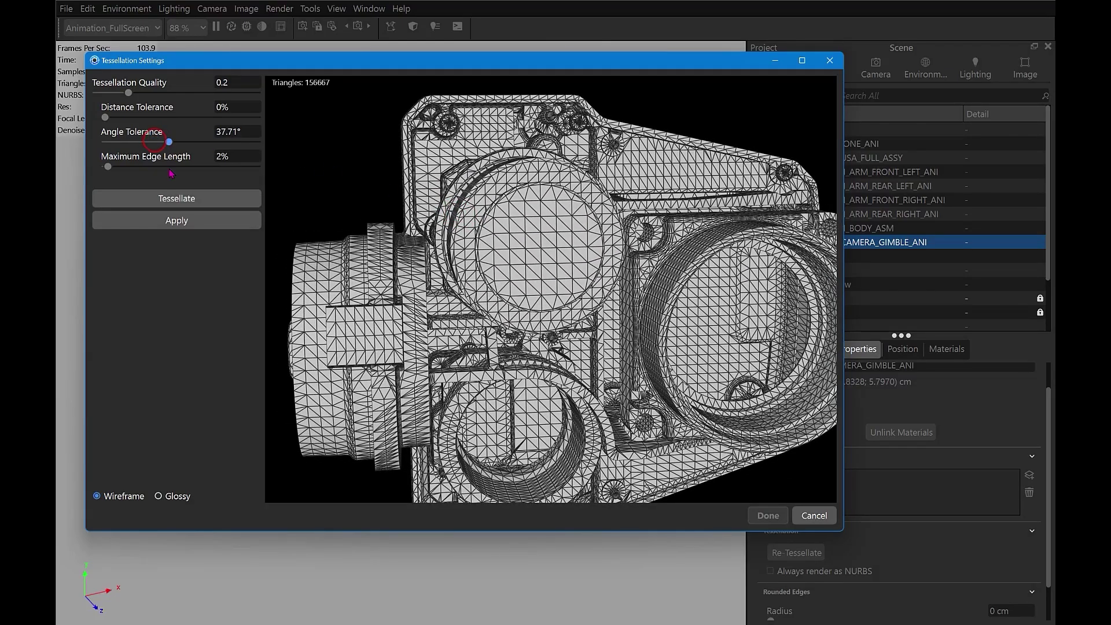
pyautogui.click(165, 198)
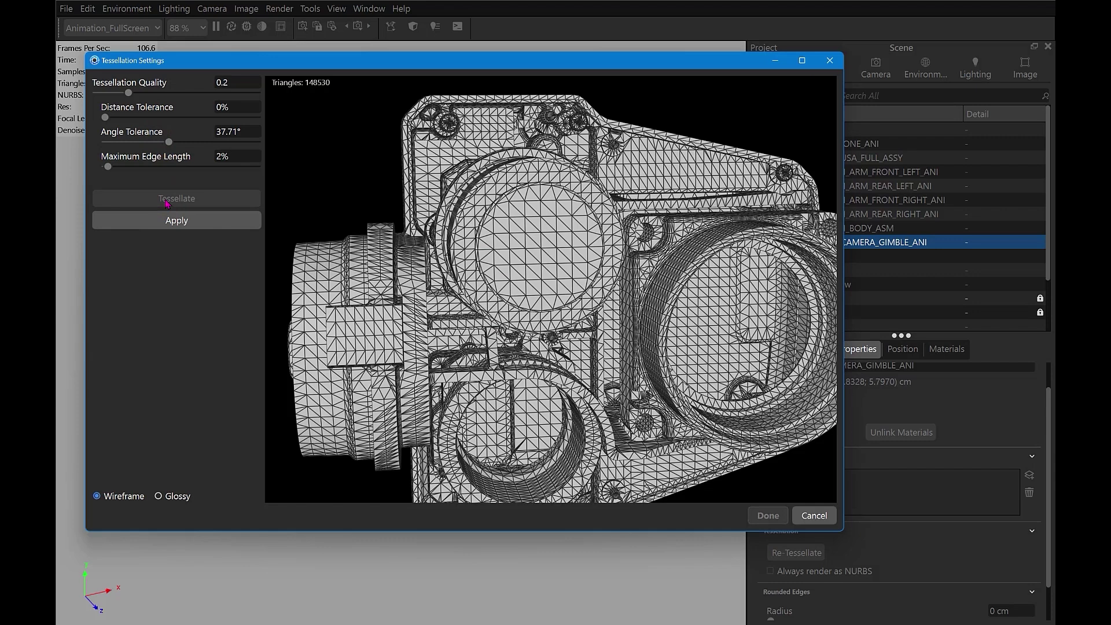
pyautogui.moveTo(170, 147); pyautogui.dragTo(136, 146)
pyautogui.click(158, 197)
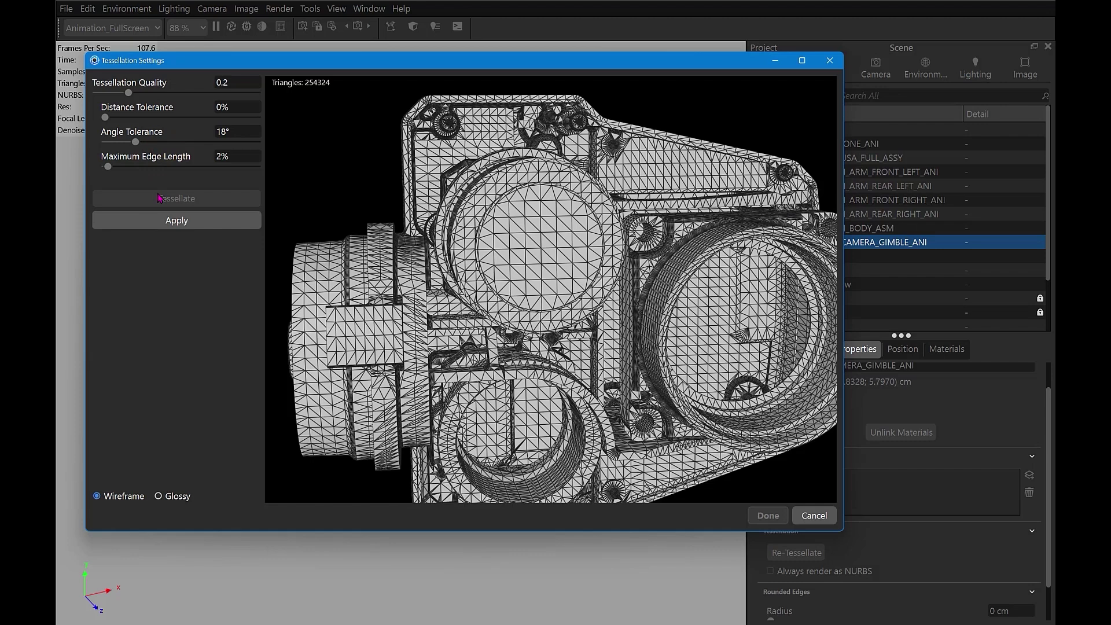
pyautogui.moveTo(136, 143); pyautogui.dragTo(183, 145)
pyautogui.click(165, 197)
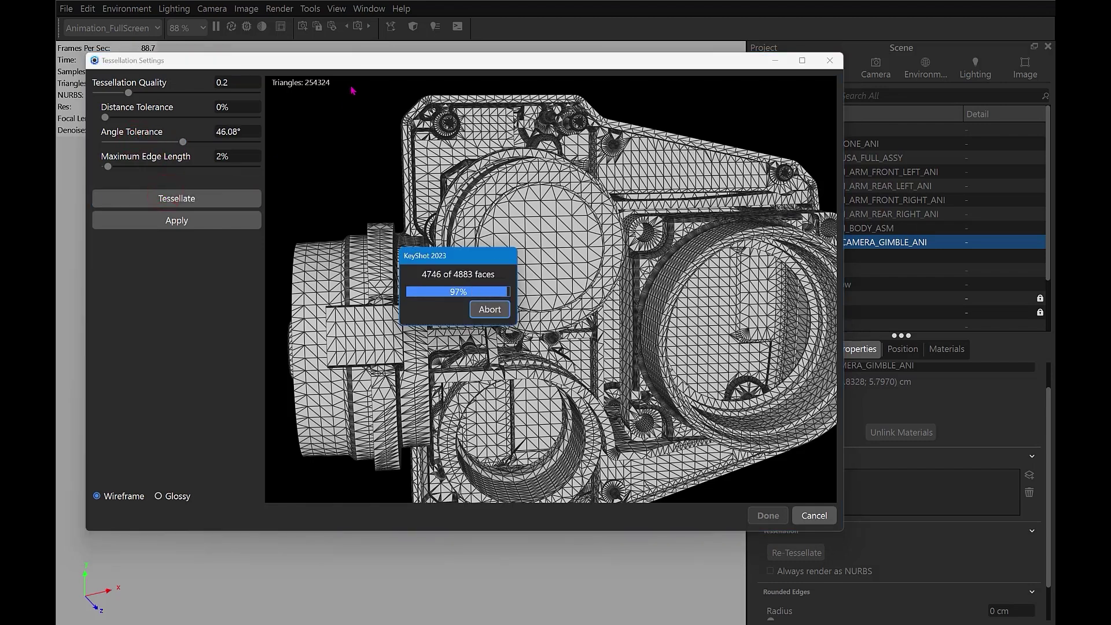
# Settle on 57.15° angle tolerance and inspect the 116,004-triangle wireframe preview
pyautogui.moveTo(182, 143); pyautogui.dragTo(202, 144)
pyautogui.click(203, 195)
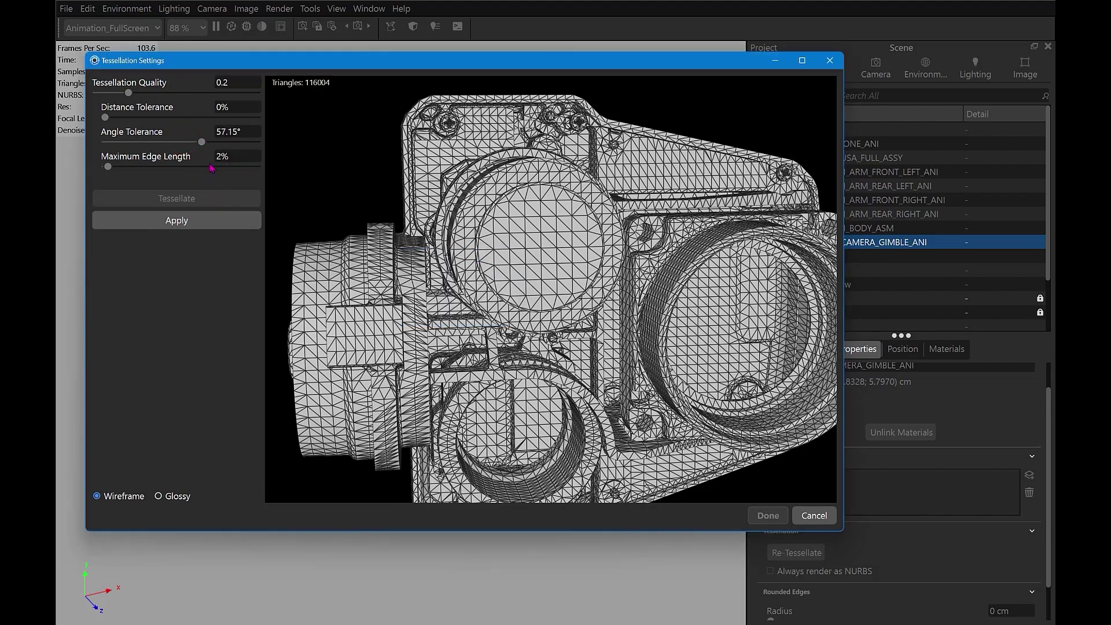
pyautogui.moveTo(422, 186); pyautogui.dragTo(407, 186)
pyautogui.scroll(4, 412, 193)
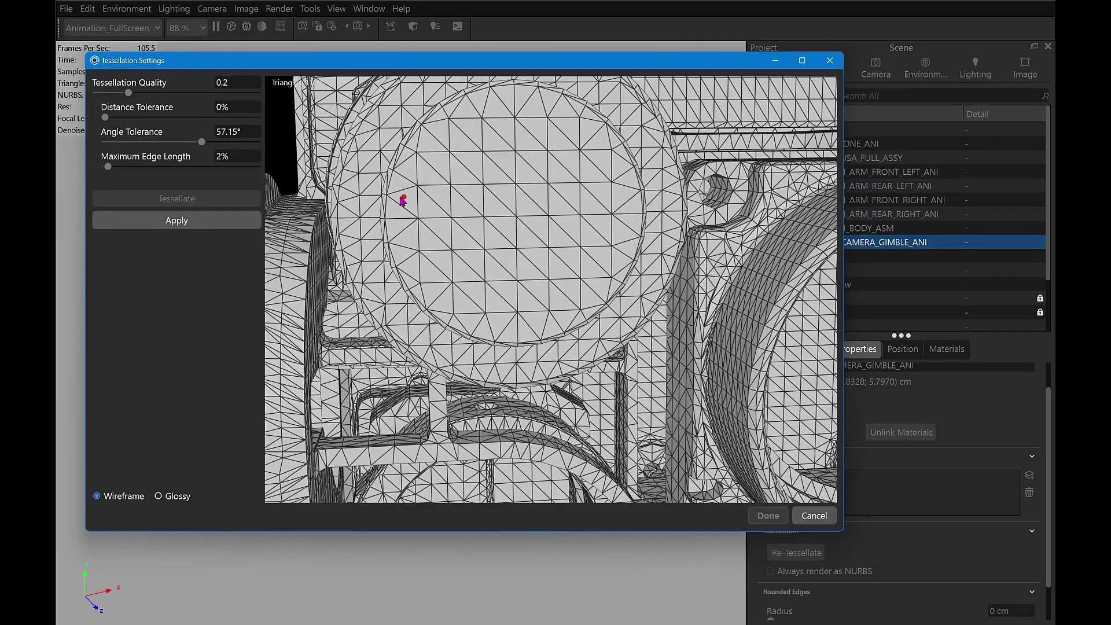
pyautogui.moveTo(402, 199); pyautogui.dragTo(390, 212)
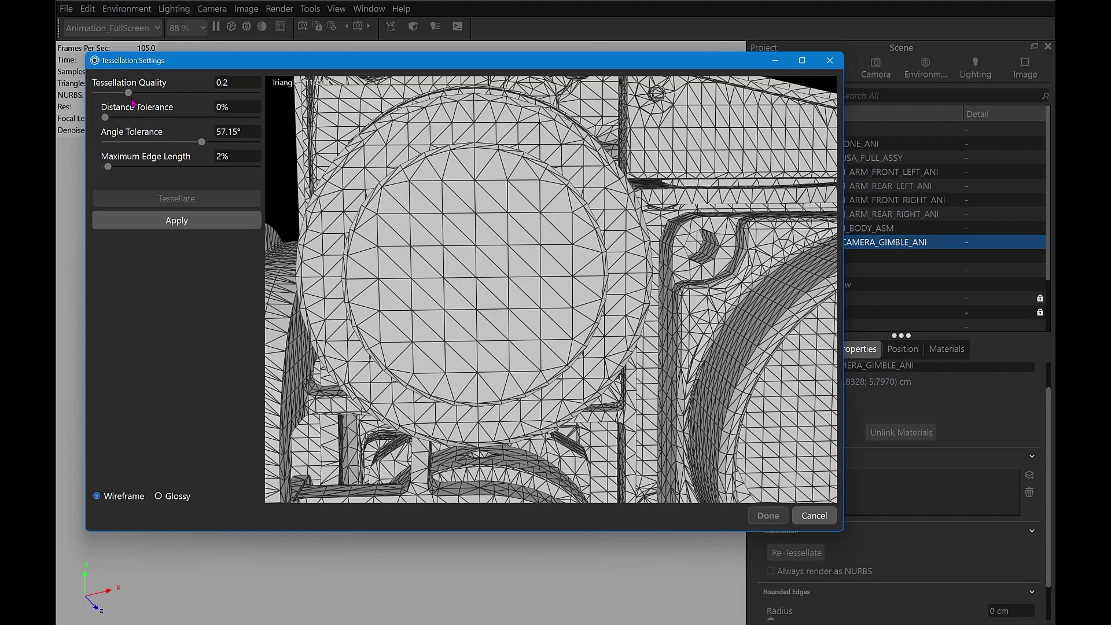
pyautogui.scroll(-3, 422, 197)
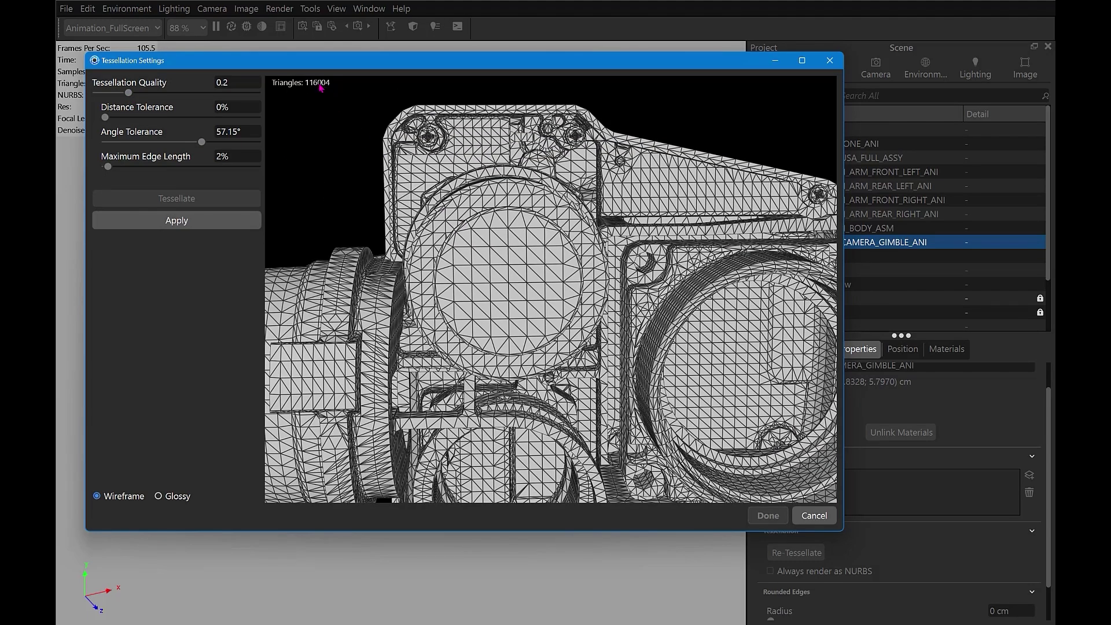
pyautogui.moveTo(384, 140)
pyautogui.mouseDown()
pyautogui.moveTo(664, 106)
pyautogui.moveTo(401, 307)
pyautogui.moveTo(595, 312)
pyautogui.moveTo(477, 308)
pyautogui.moveTo(600, 293)
pyautogui.moveTo(524, 293)
pyautogui.mouseUp()
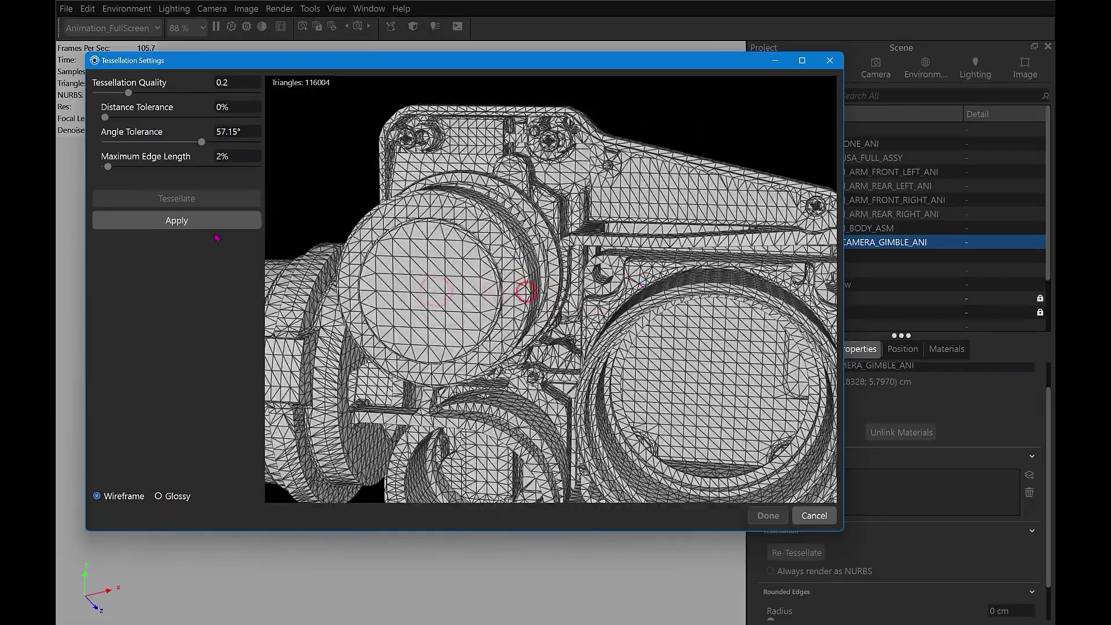
# Apply the 116,004-triangle tessellation to the gimbal and close the settings, leaving 1,138,858 scene triangles
pyautogui.click(193, 220)
pyautogui.moveTo(332, 64); pyautogui.dragTo(322, 106)
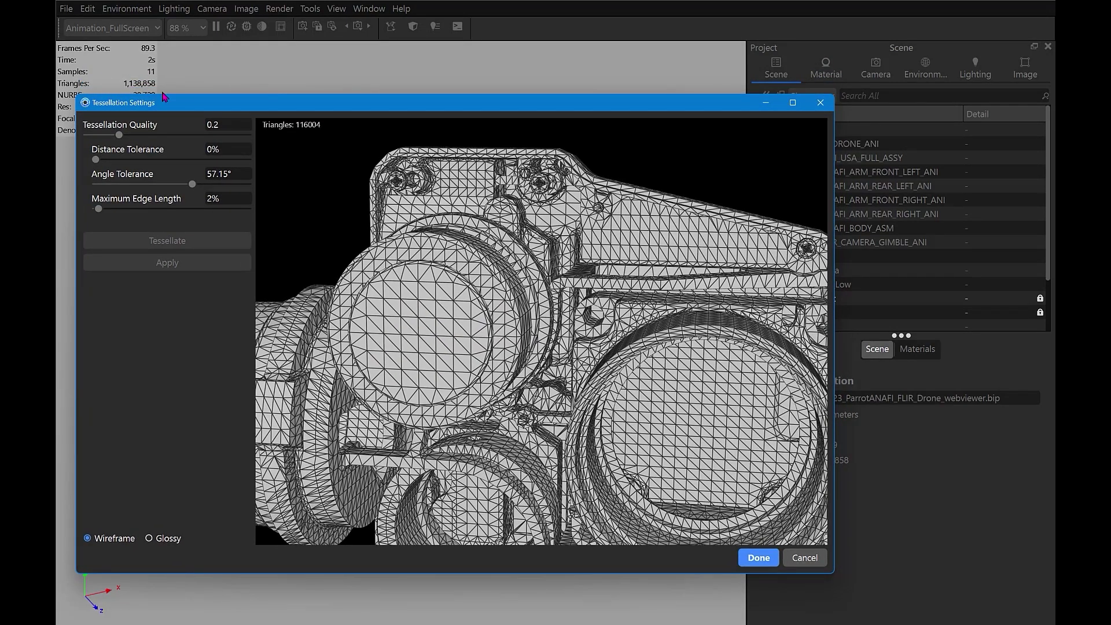
pyautogui.moveTo(187, 104); pyautogui.dragTo(327, 71)
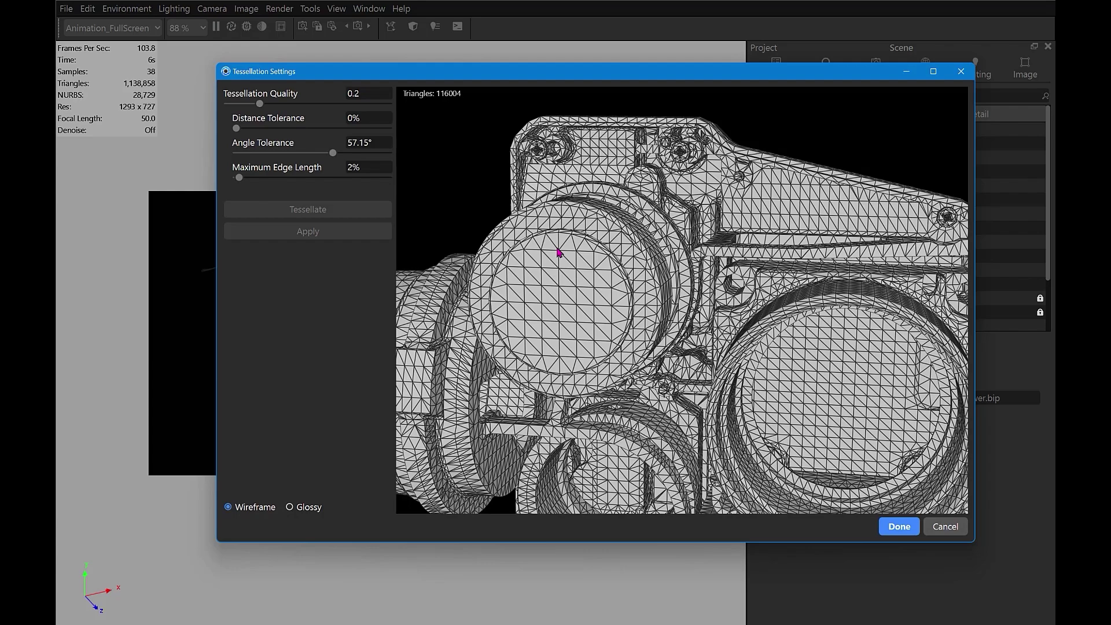
pyautogui.moveTo(296, 71); pyautogui.dragTo(167, 51)
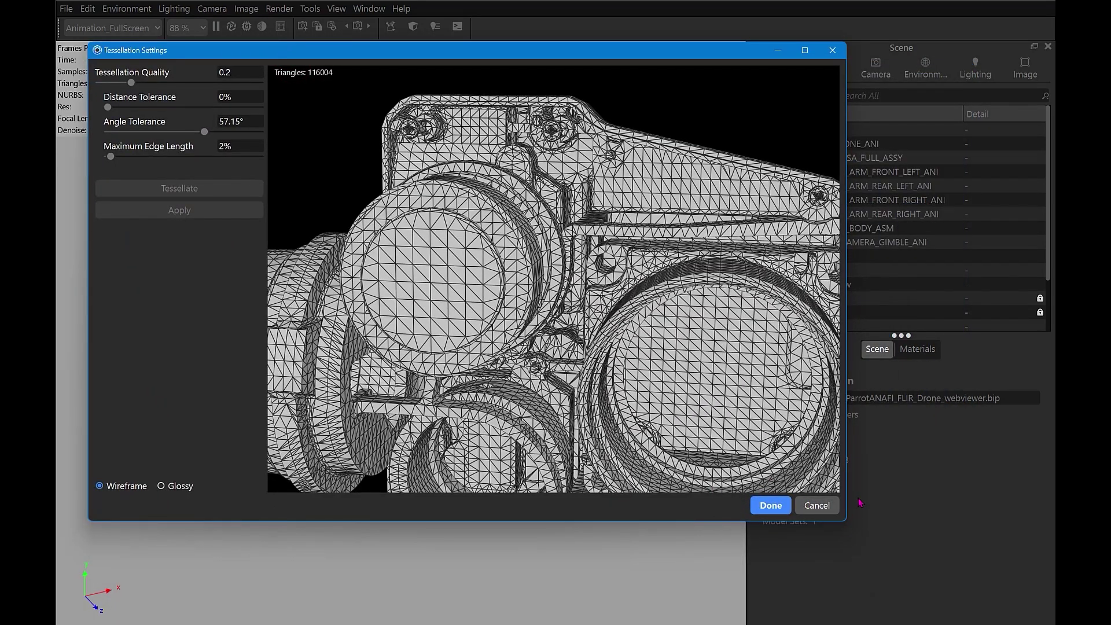
pyautogui.moveTo(602, 58); pyautogui.dragTo(569, 407)
pyautogui.moveTo(591, 319); pyautogui.dragTo(500, 196)
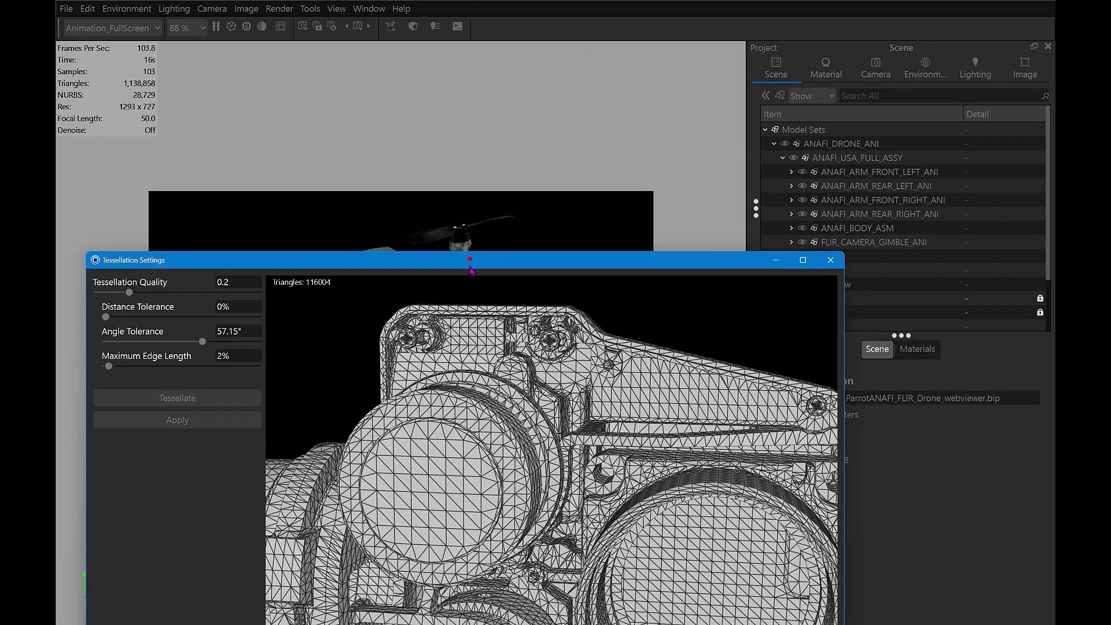
pyautogui.moveTo(470, 269); pyautogui.dragTo(473, 81)
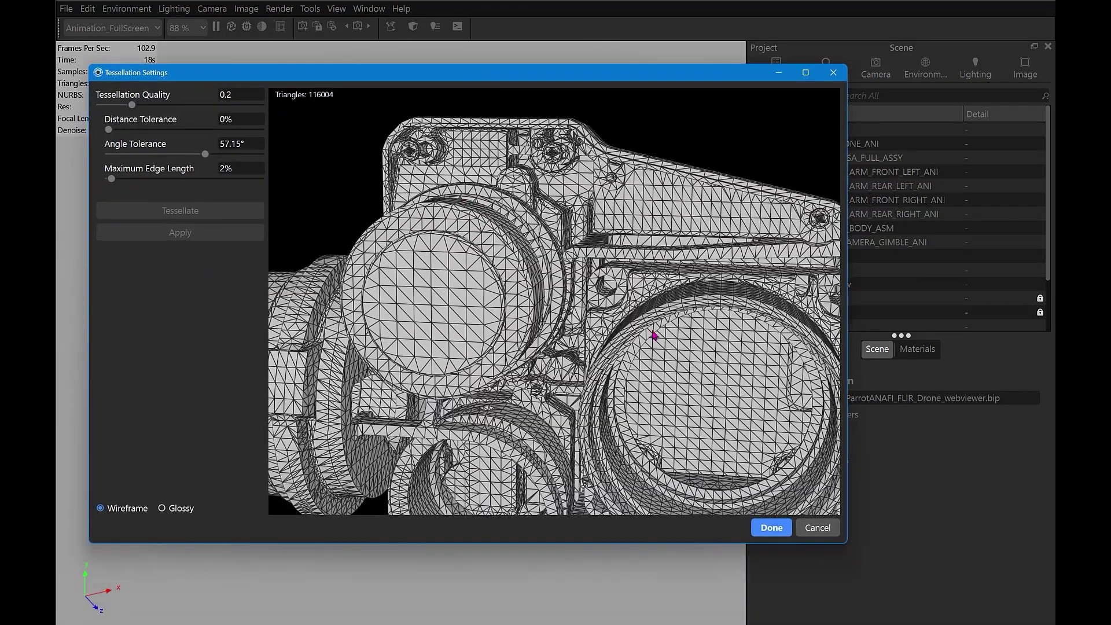
pyautogui.click(770, 528)
pyautogui.click(372, 126)
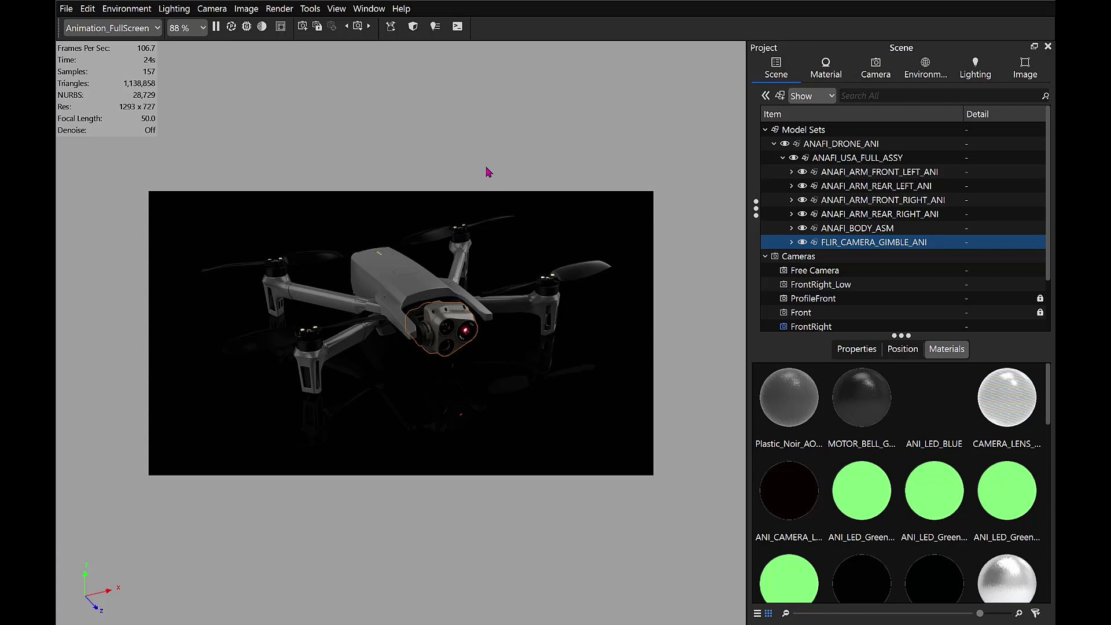
# Select only FLIR_CAM_FRONT_PRT (71,413 triangles) in the enlarged Scene tree and show the geometry tools
pyautogui.click(313, 217)
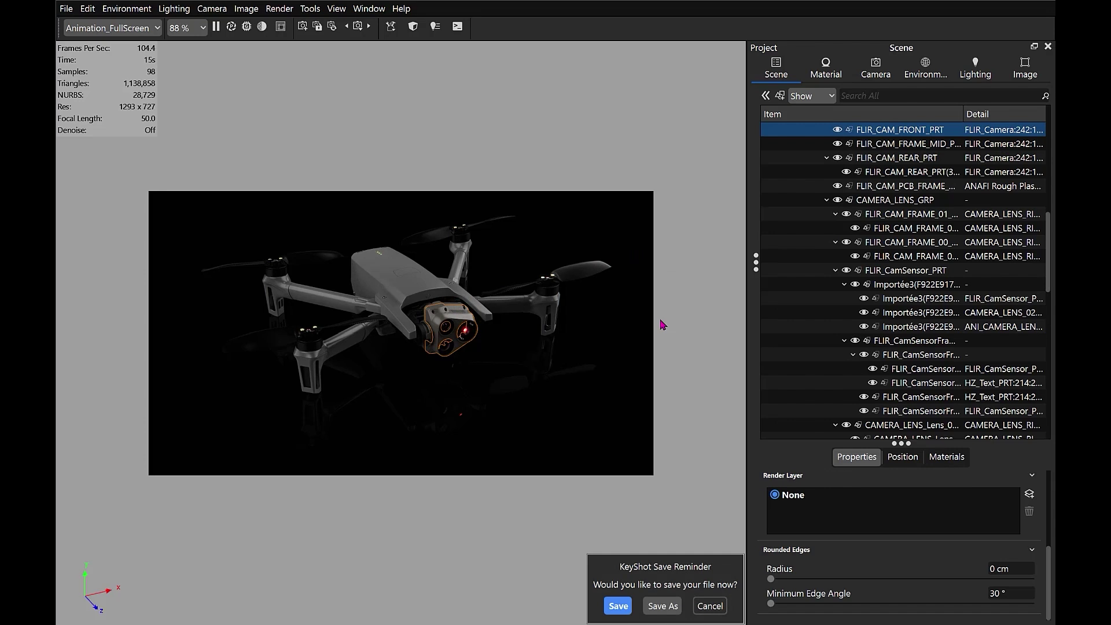
pyautogui.moveTo(815, 440); pyautogui.dragTo(815, 369)
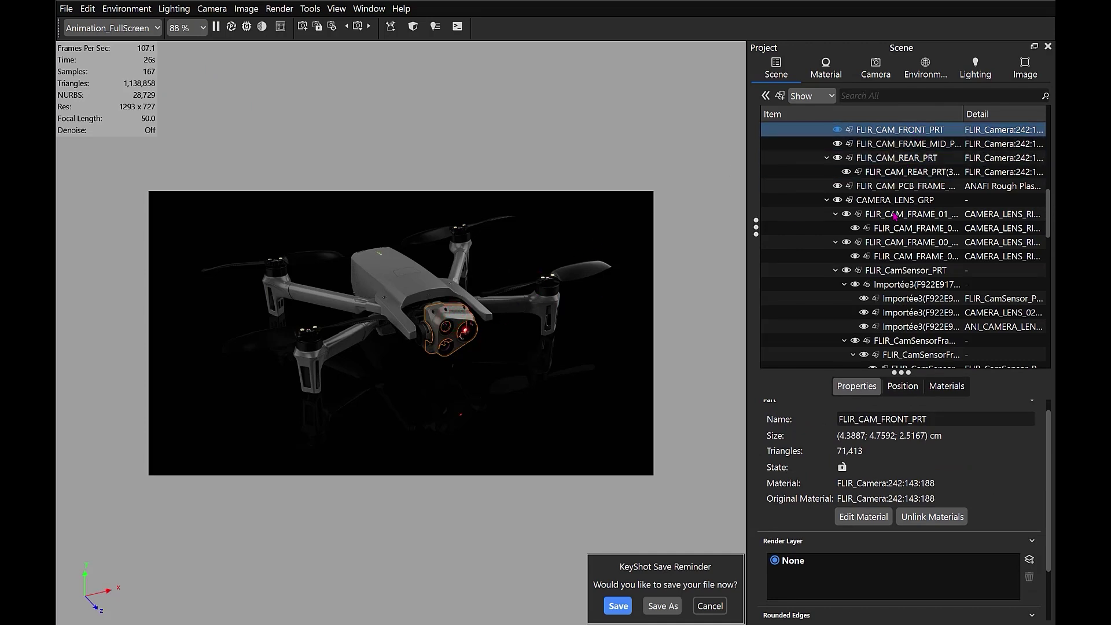
pyautogui.moveTo(918, 392); pyautogui.dragTo(918, 280)
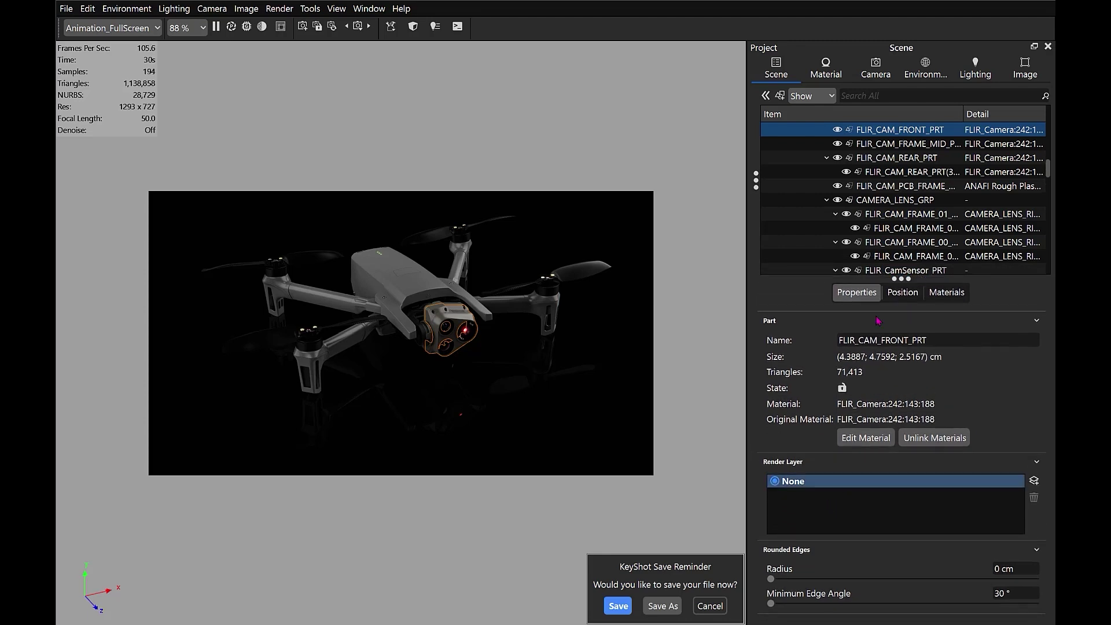
pyautogui.keyDown('shift'); pyautogui.click(919, 143); pyautogui.keyUp('shift')
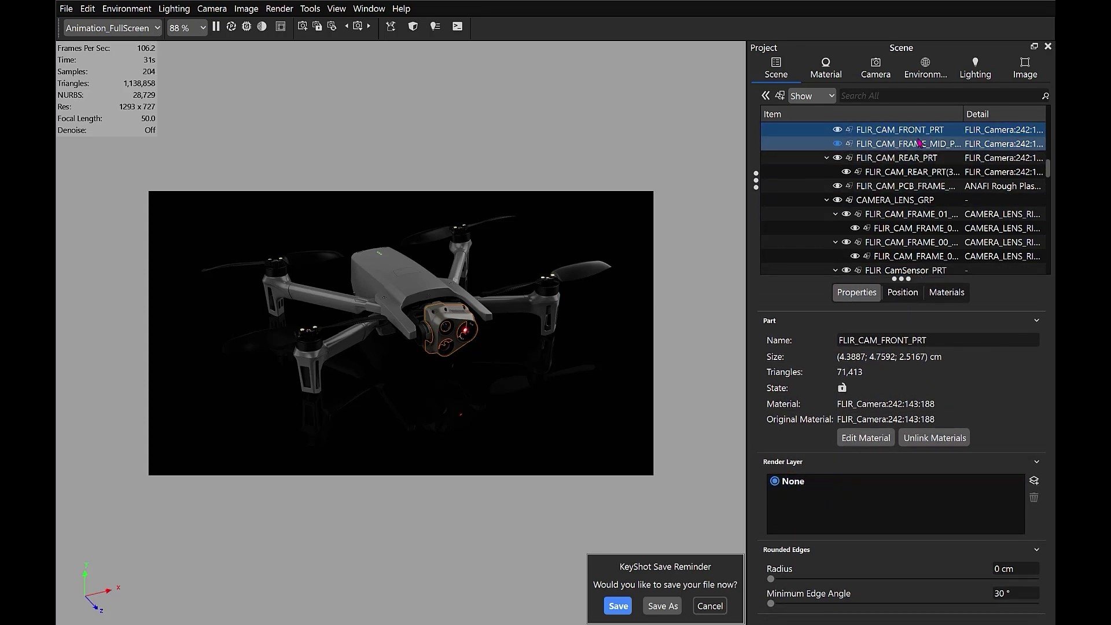
pyautogui.click(899, 134)
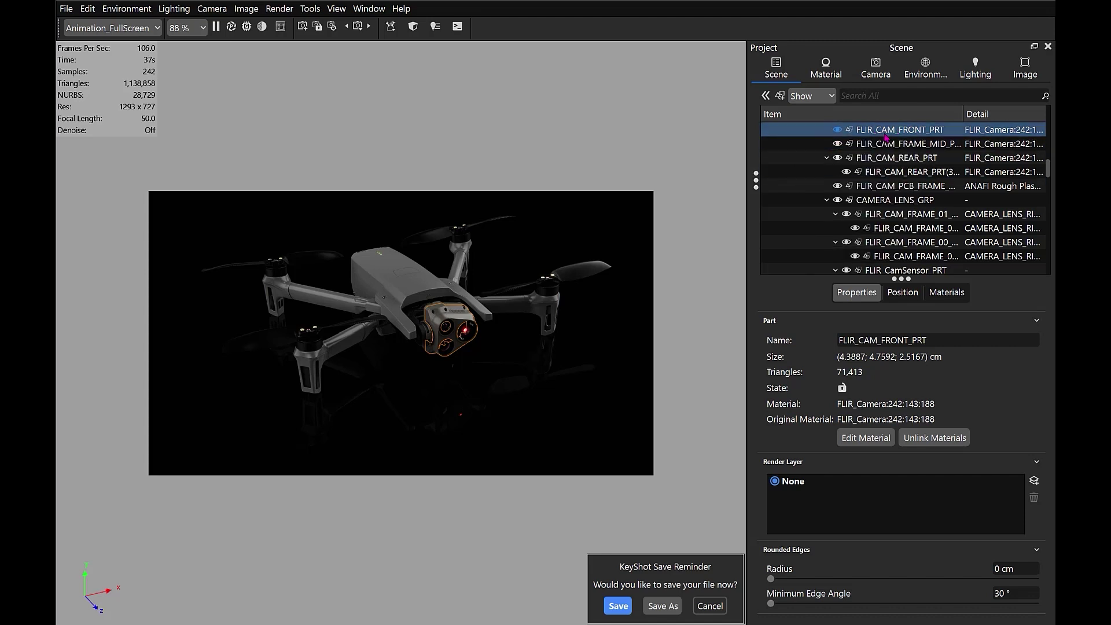
pyautogui.click(390, 27)
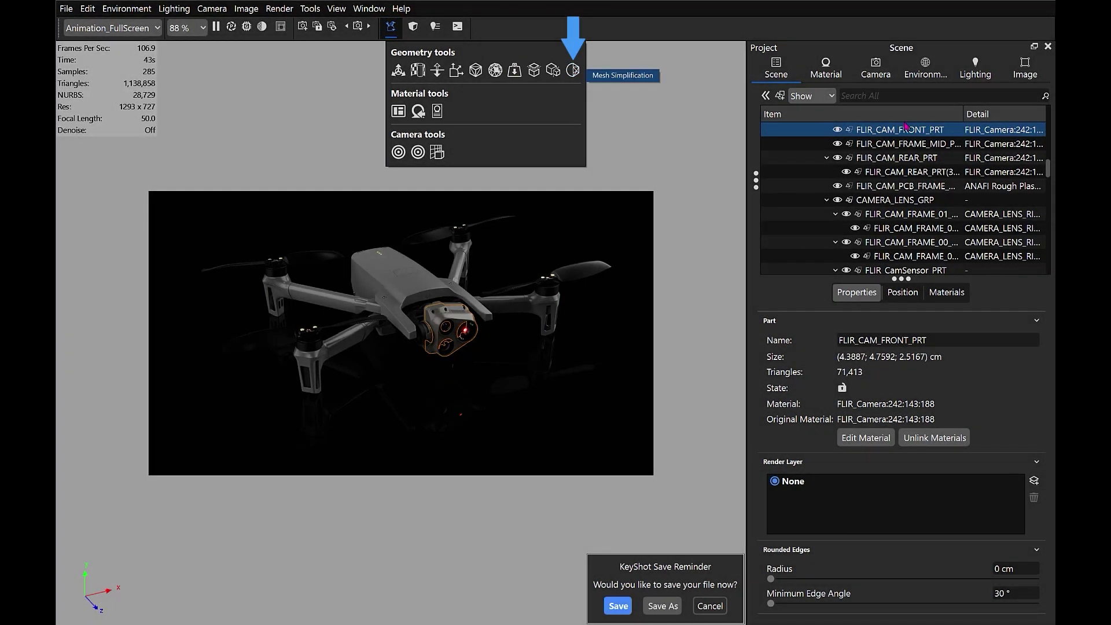
# Launch Geometry Tools > Mesh Simplification for FLIR_CAM_FRONT_PRT from its Scene tree menu
pyautogui.click(904, 122)
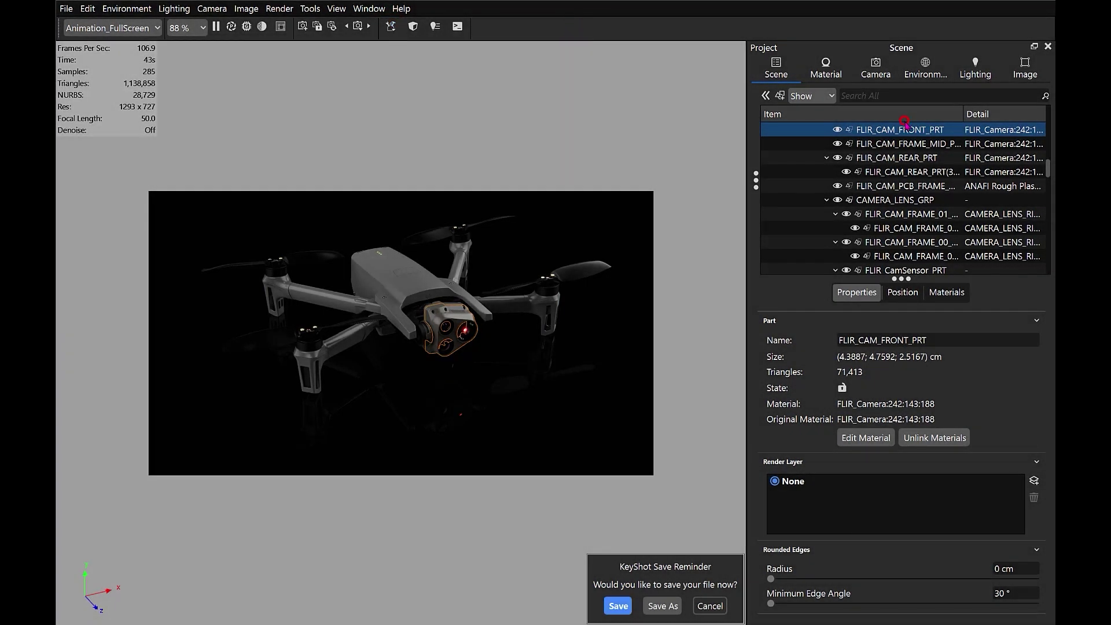
pyautogui.rightClick(939, 130)
pyautogui.moveTo(906, 570)
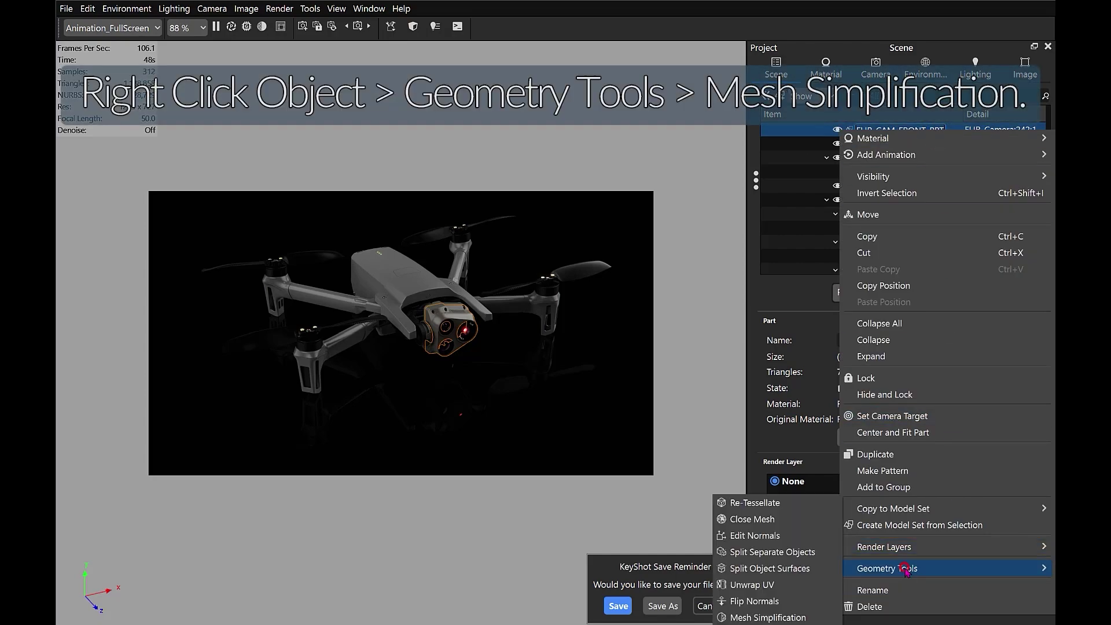
pyautogui.click(756, 616)
# Reposition the Mesh Simplification window and lower the camera front target to 54933 triangles
pyautogui.moveTo(604, 237); pyautogui.dragTo(683, 228)
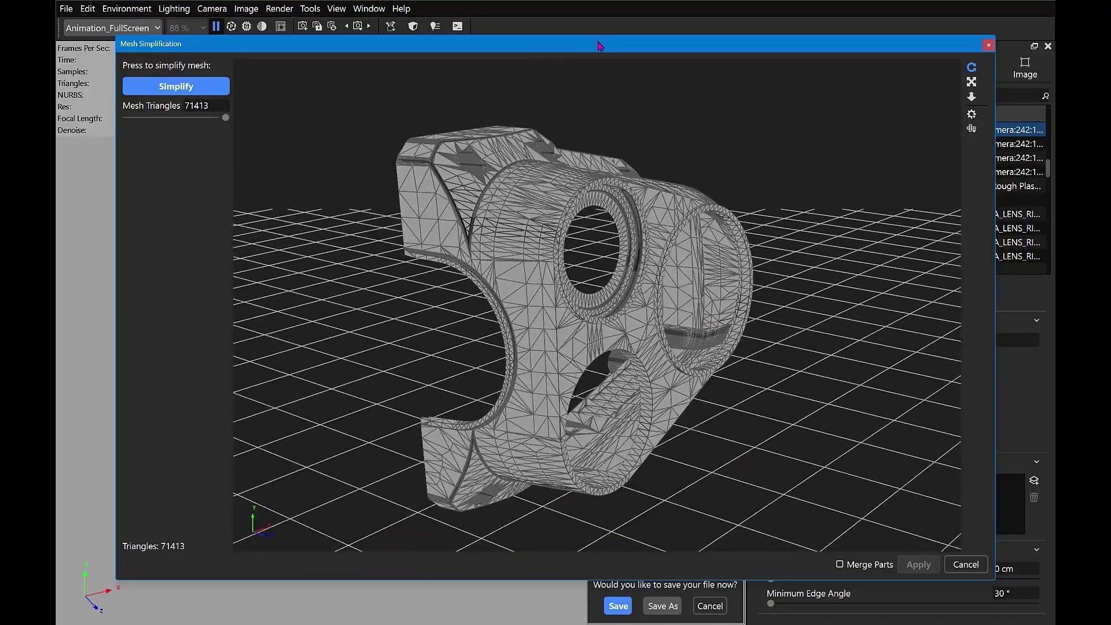
pyautogui.moveTo(599, 45); pyautogui.dragTo(591, 53)
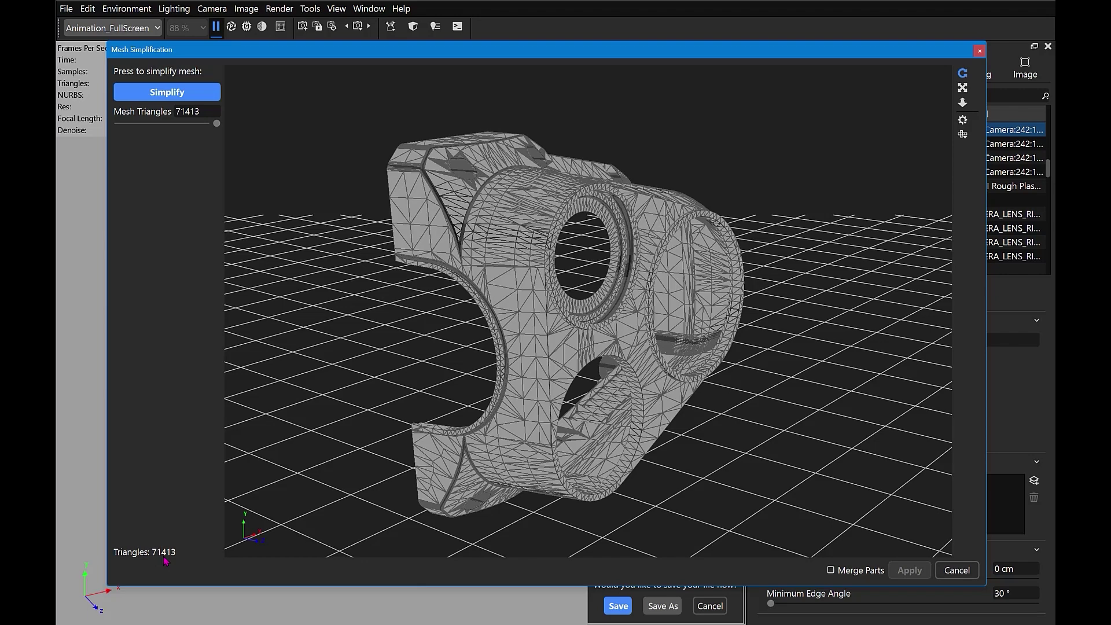
pyautogui.moveTo(486, 55); pyautogui.dragTo(323, 89)
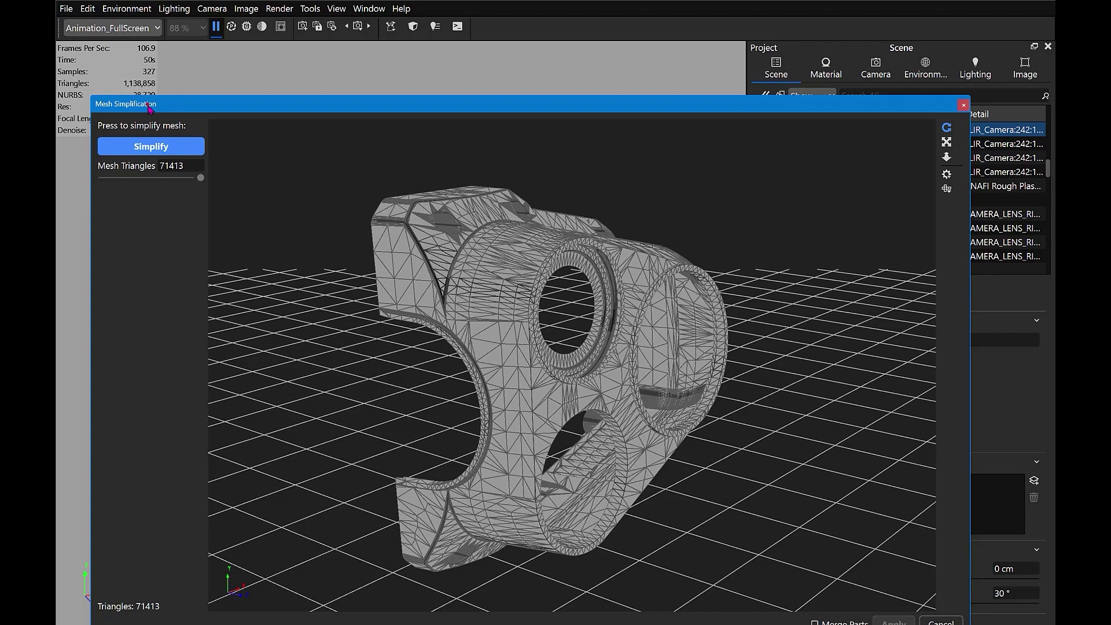
pyautogui.moveTo(149, 108); pyautogui.dragTo(153, 88)
pyautogui.moveTo(205, 160); pyautogui.dragTo(181, 157)
# Simplify the camera front mesh in passes to 54933, 49018, then 32115 triangles
pyautogui.click(173, 125)
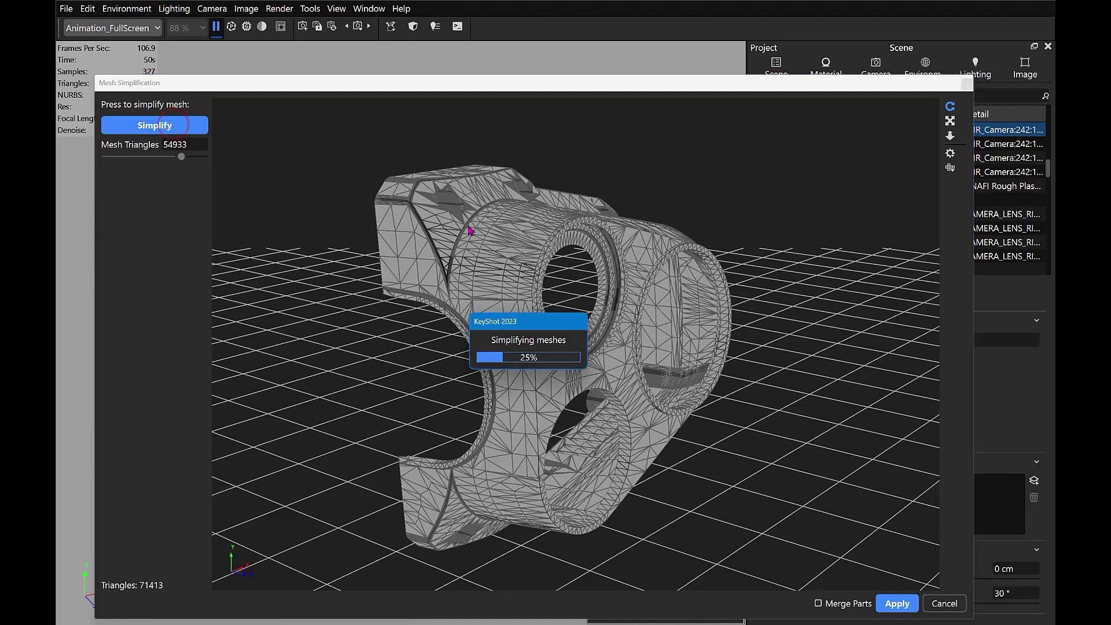
pyautogui.scroll(3, 615, 239)
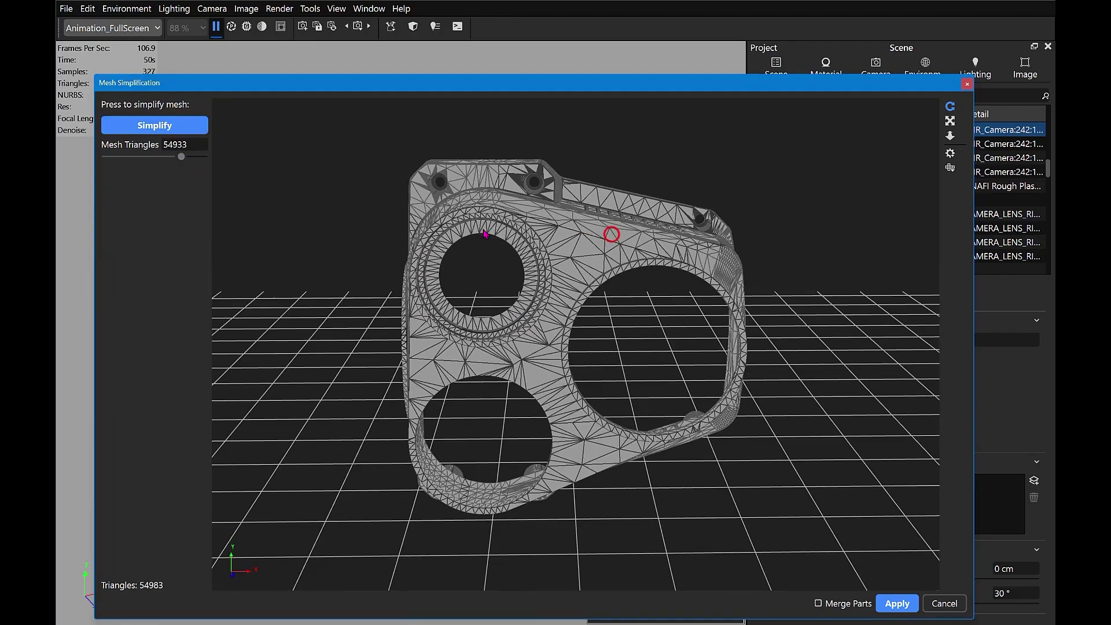
pyautogui.moveTo(612, 236); pyautogui.dragTo(392, 231)
pyautogui.moveTo(182, 157); pyautogui.dragTo(173, 157)
pyautogui.click(177, 125)
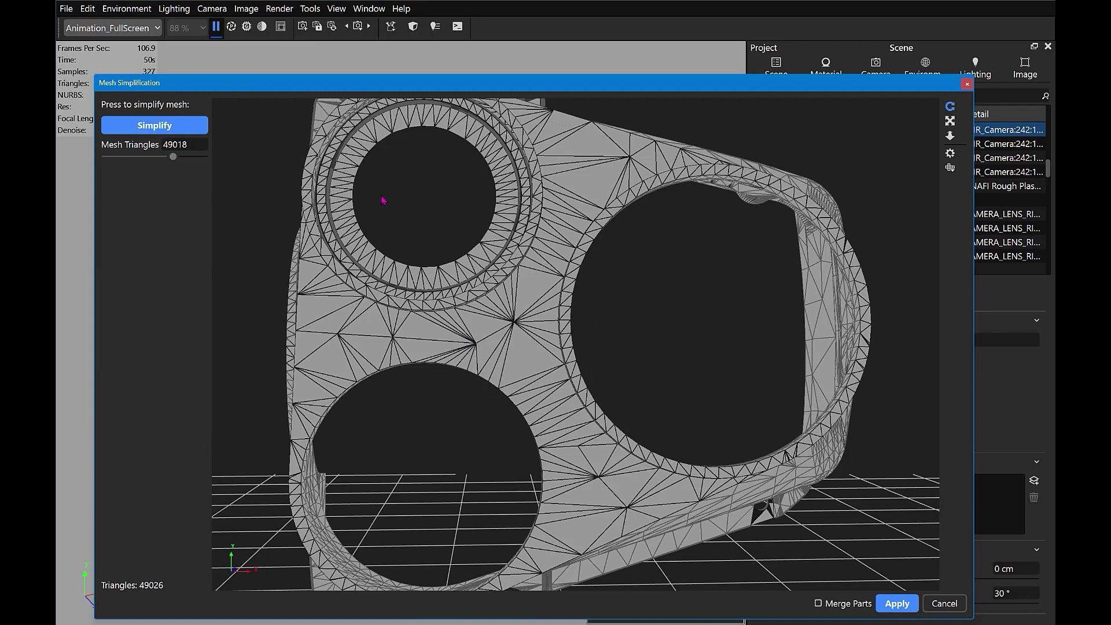
pyautogui.moveTo(173, 156); pyautogui.dragTo(150, 156)
pyautogui.click(170, 126)
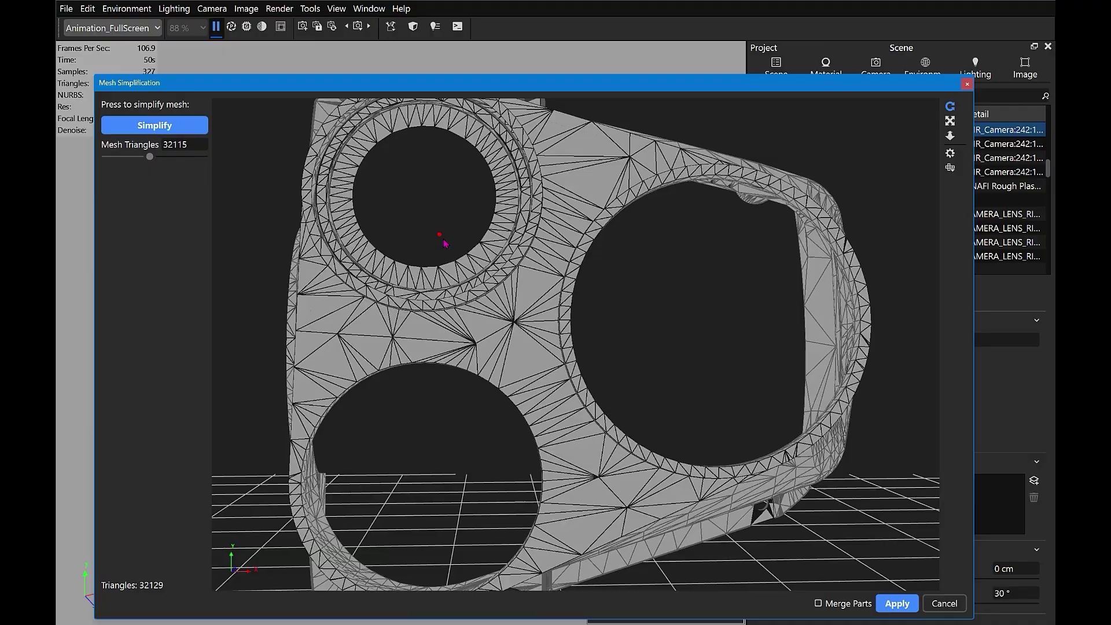
# Reduce the target to 27045 triangles, inspect the simplified mesh, and apply it to the scene
pyautogui.moveTo(445, 242); pyautogui.dragTo(387, 253)
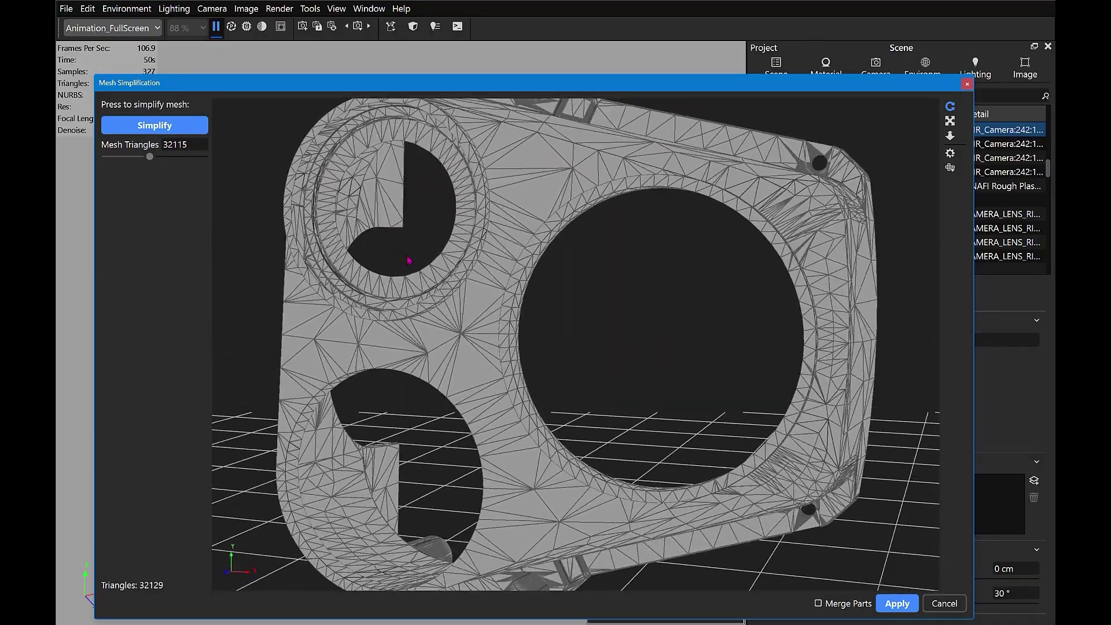
pyautogui.moveTo(531, 291); pyautogui.dragTo(545, 280)
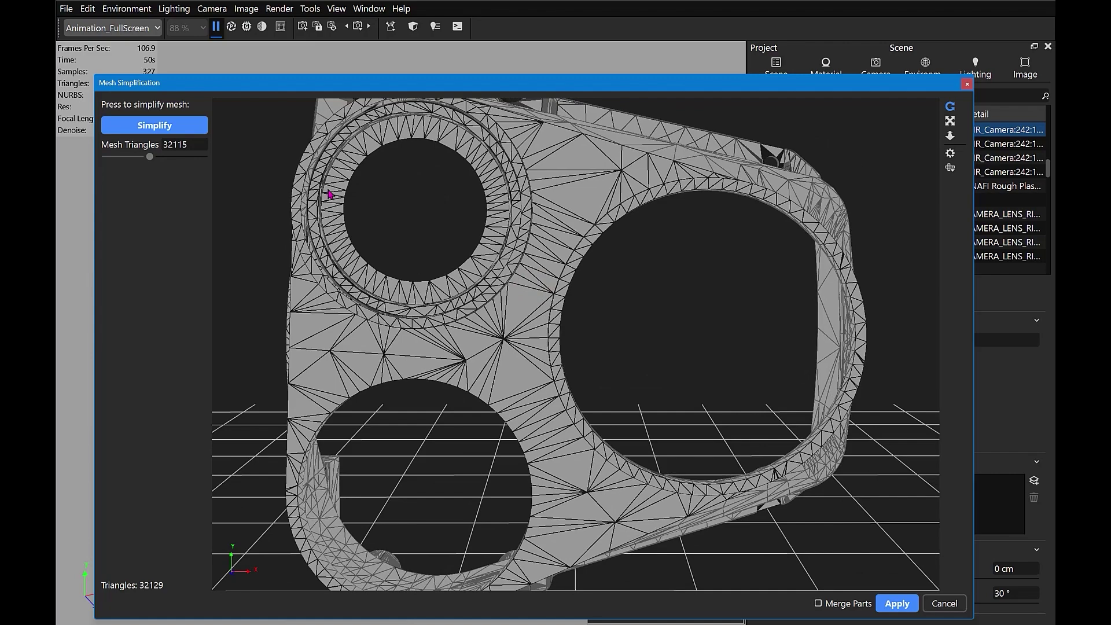
pyautogui.moveTo(147, 158); pyautogui.dragTo(142, 156)
pyautogui.click(180, 125)
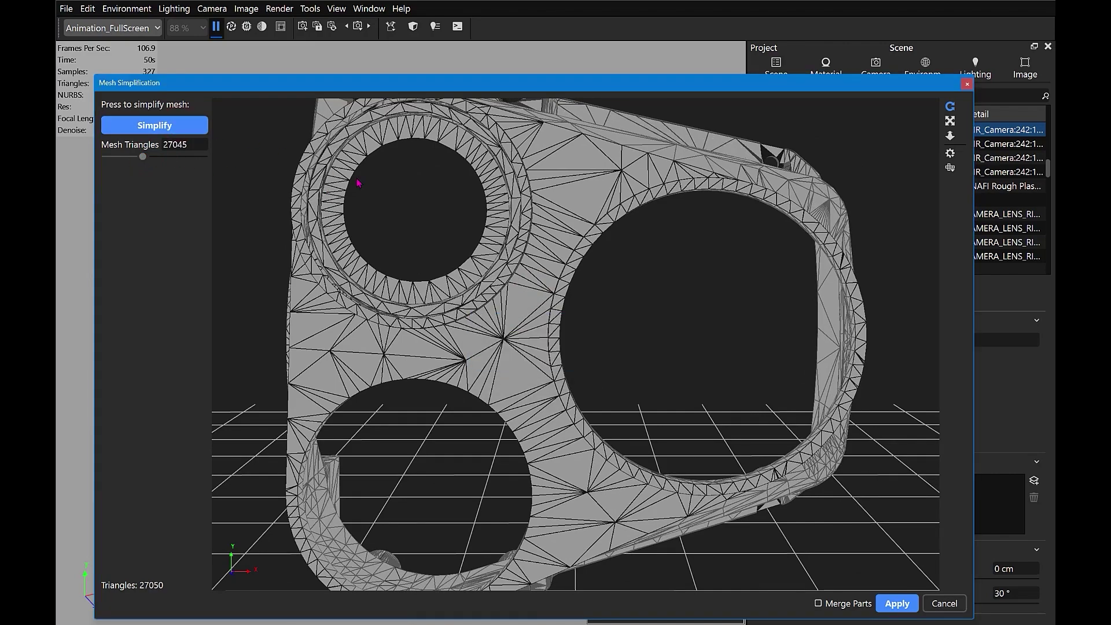
pyautogui.moveTo(359, 174); pyautogui.dragTo(443, 254)
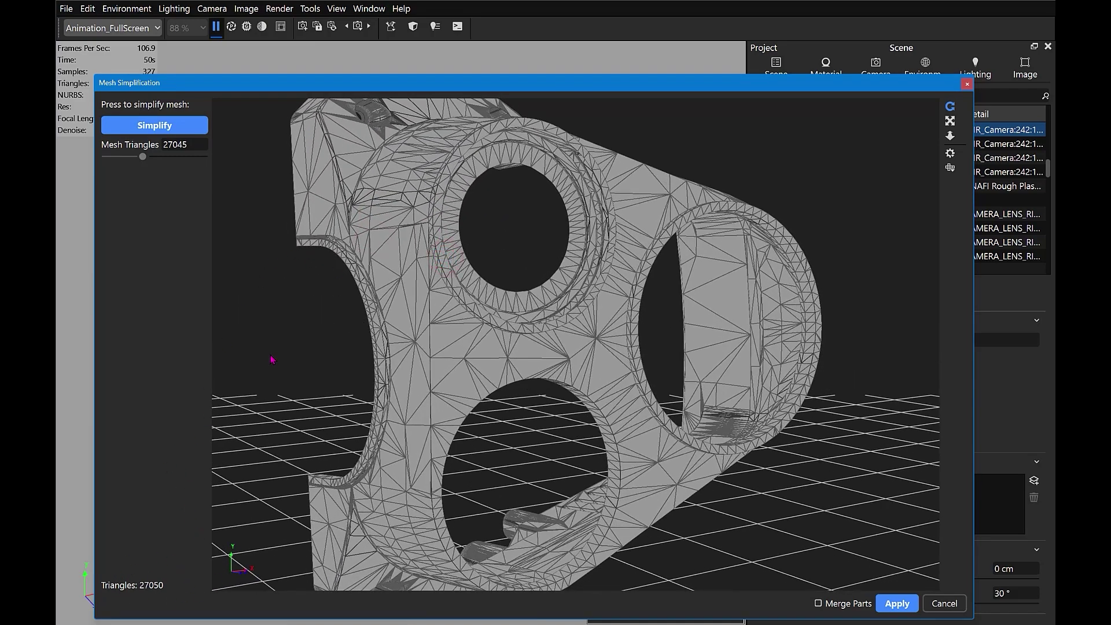
pyautogui.click(897, 604)
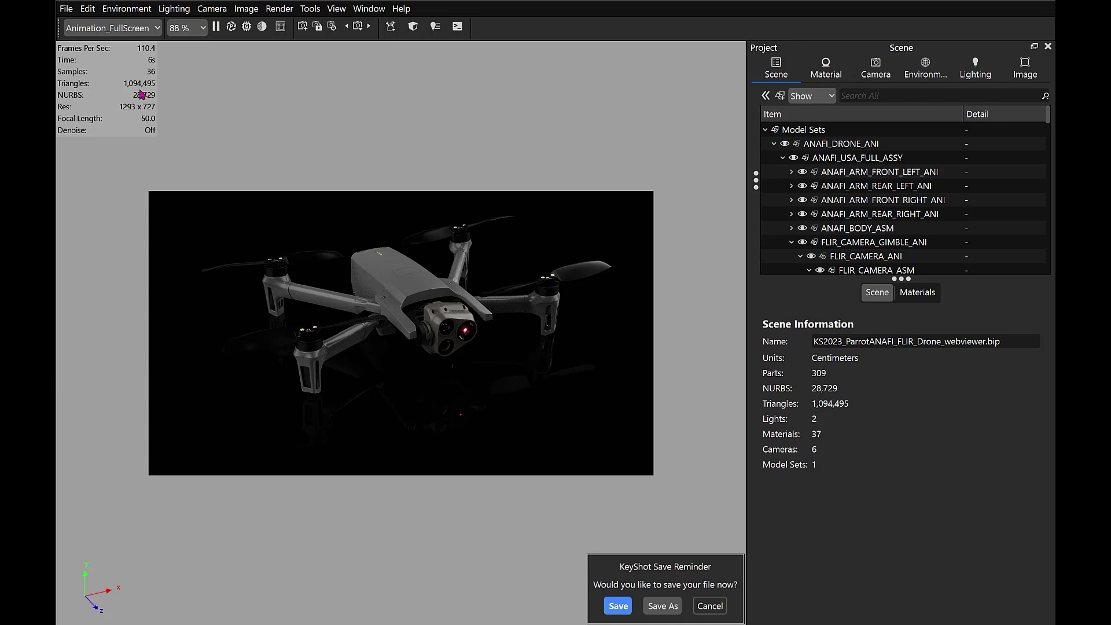
# Select the Battery_PRT part to show its properties, listing 41,872 triangles
pyautogui.click(365, 267)
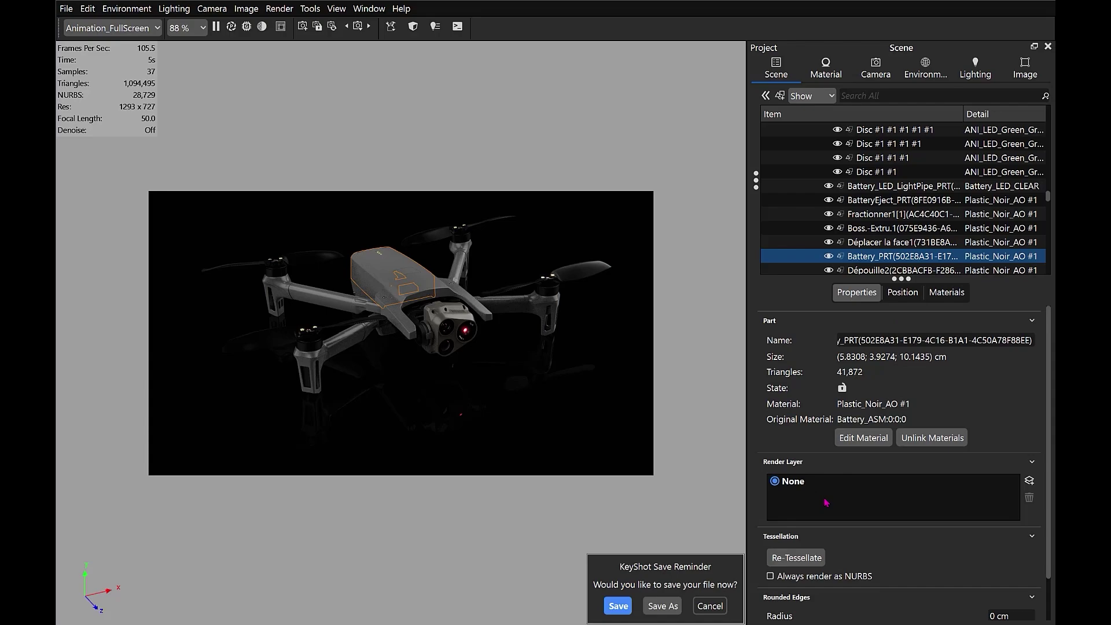
# Start re-tessellating the battery and preview it at tessellation quality 0.185
pyautogui.click(804, 558)
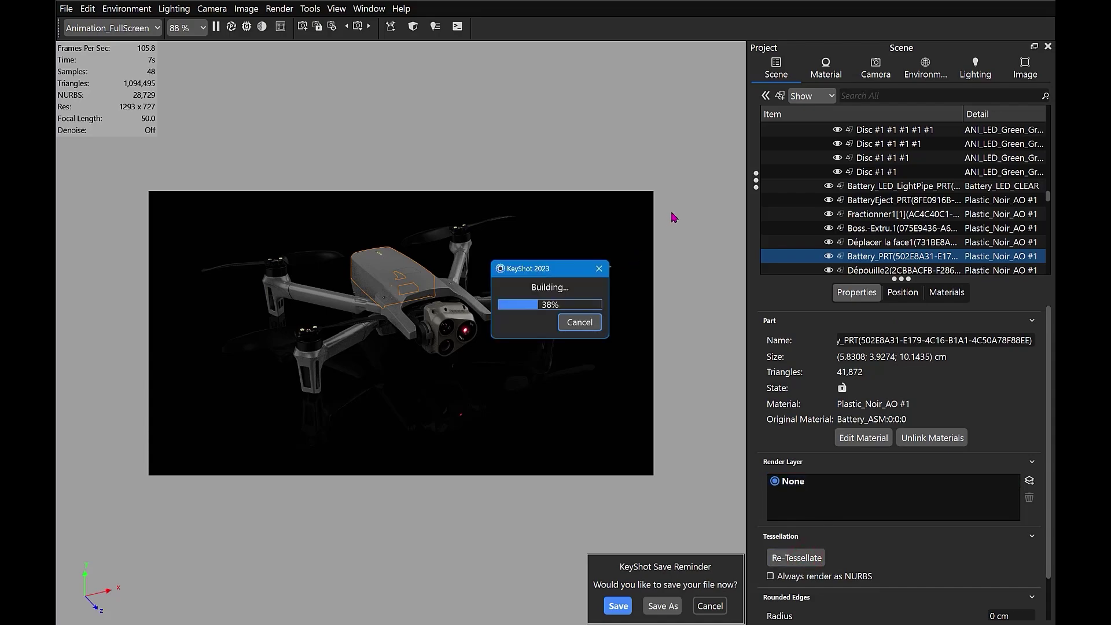
pyautogui.click(167, 211)
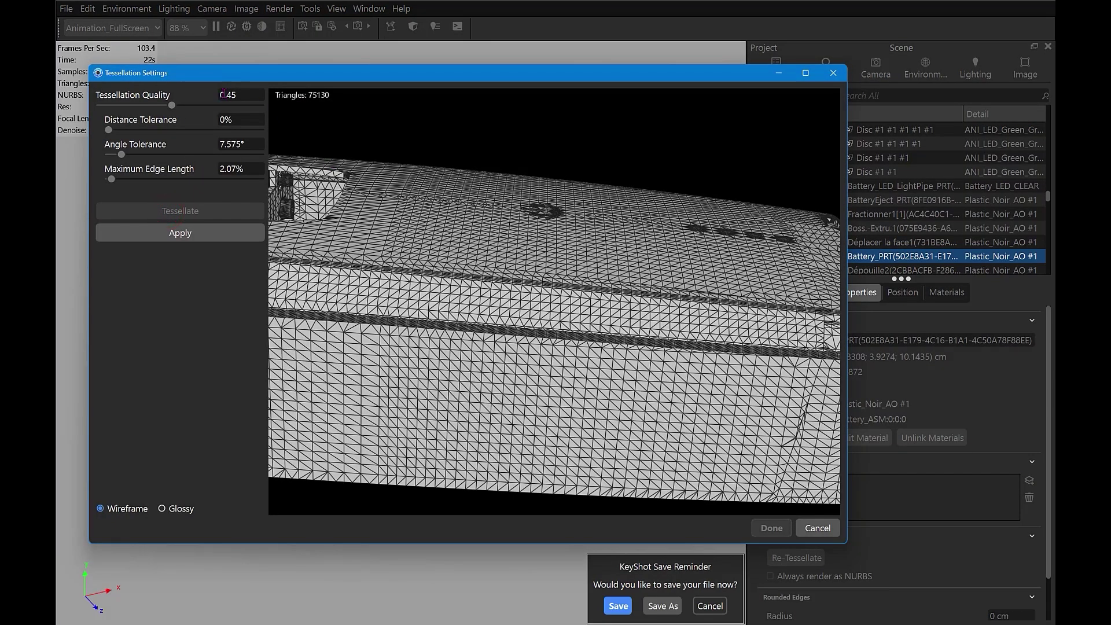
pyautogui.moveTo(379, 224); pyautogui.dragTo(553, 258)
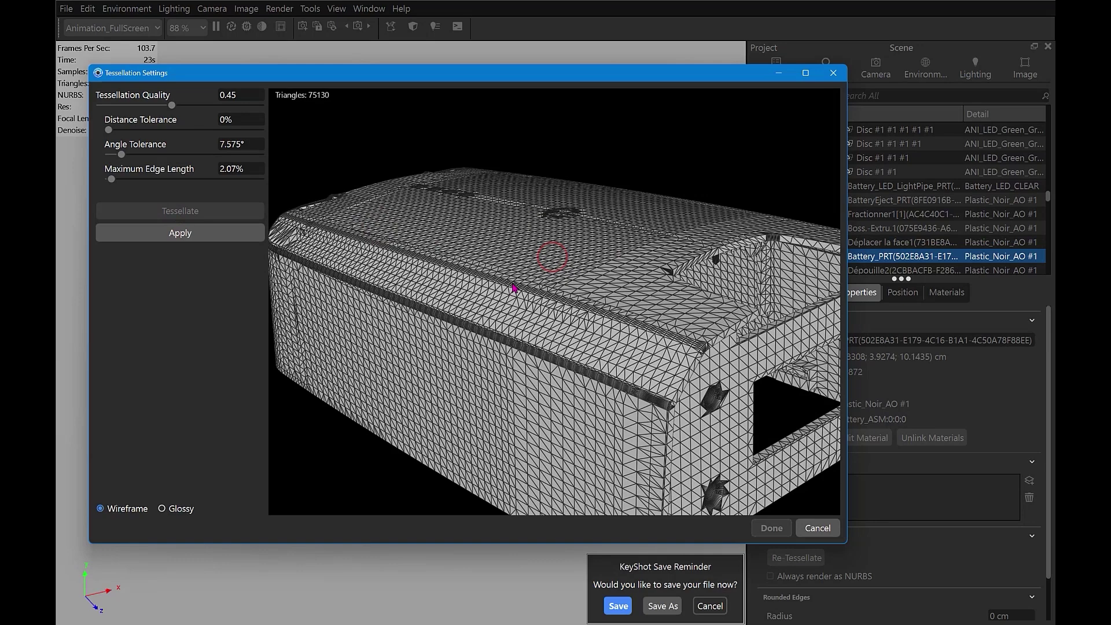
pyautogui.moveTo(513, 287)
pyautogui.mouseDown()
pyautogui.moveTo(532, 289)
pyautogui.moveTo(495, 294)
pyautogui.moveTo(525, 296)
pyautogui.mouseUp()
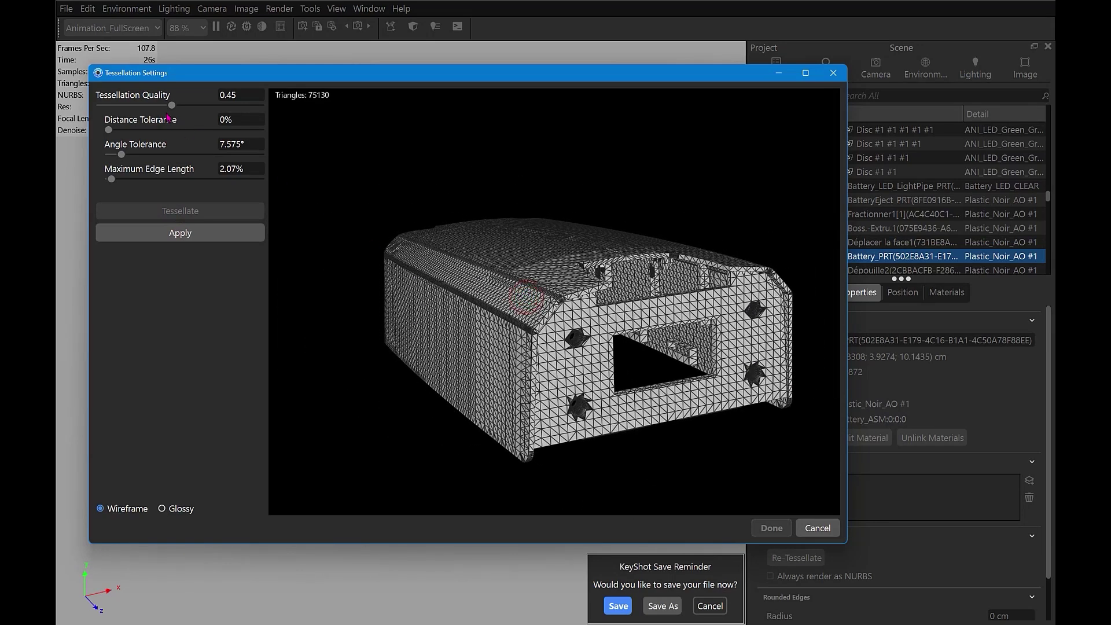
pyautogui.moveTo(172, 106); pyautogui.dragTo(130, 105)
pyautogui.click(167, 214)
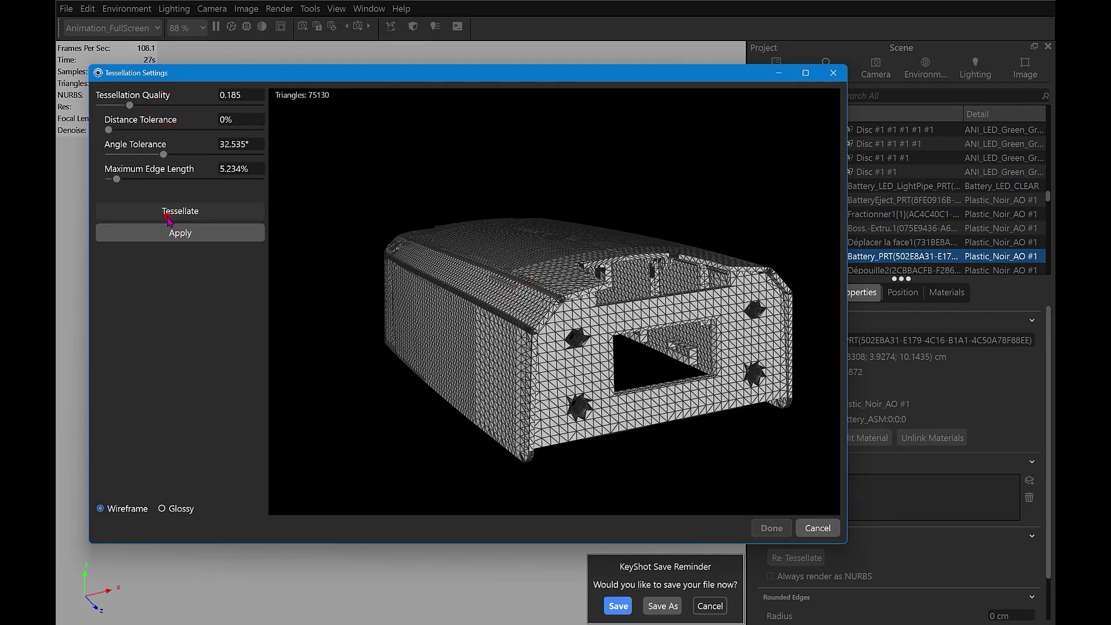
# Adjust maximum edge length and distance tolerance for a coarser battery mesh, then apply it
pyautogui.moveTo(431, 243); pyautogui.dragTo(568, 339)
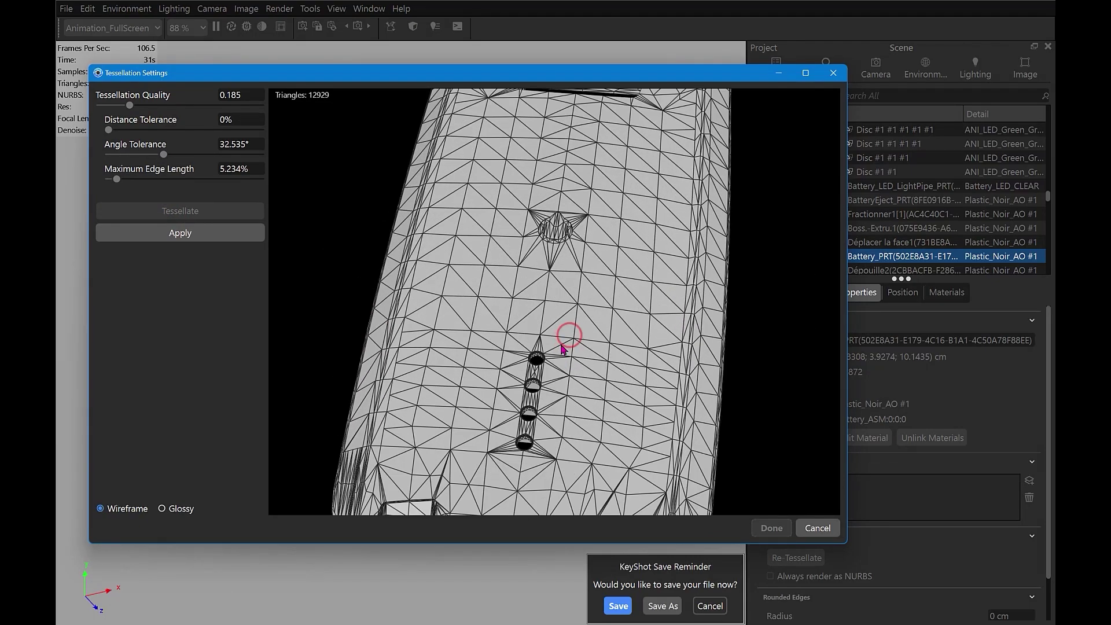
pyautogui.scroll(5, 560, 360)
pyautogui.moveTo(566, 430); pyautogui.dragTo(595, 322)
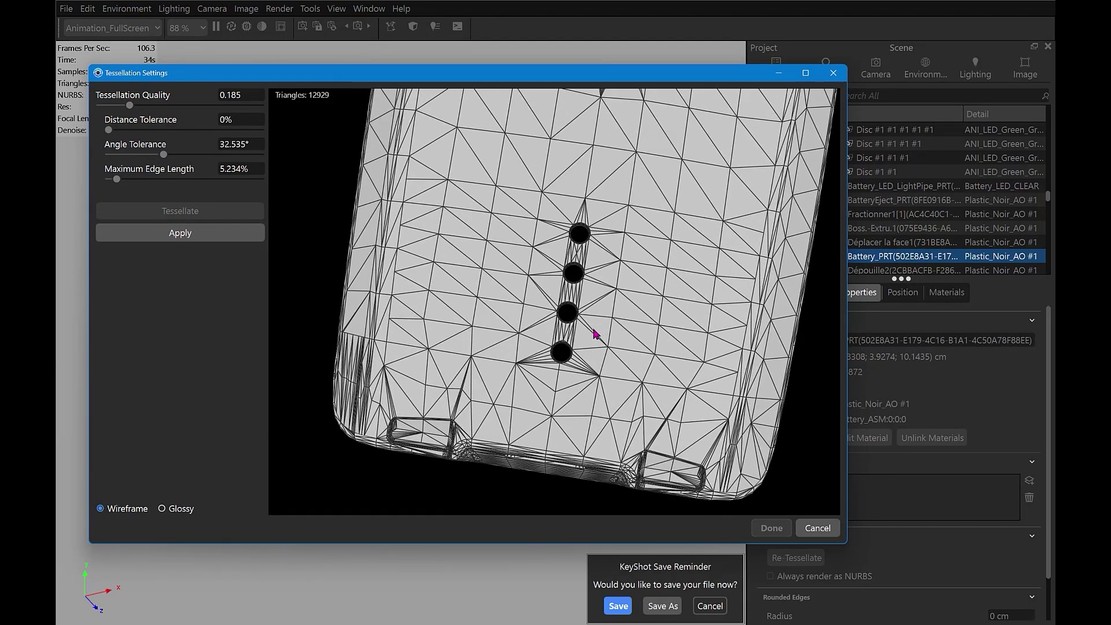
pyautogui.scroll(3, 613, 305)
pyautogui.scroll(4, 611, 307)
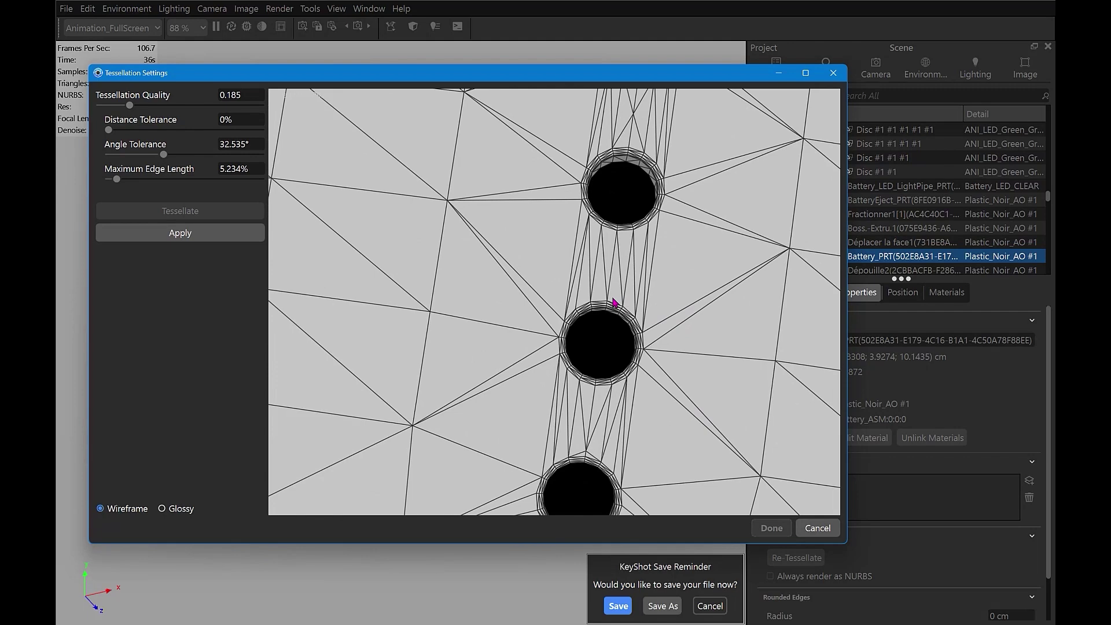
pyautogui.moveTo(612, 307); pyautogui.dragTo(559, 284, button='middle')
pyautogui.moveTo(117, 181); pyautogui.dragTo(109, 181)
pyautogui.click(147, 210)
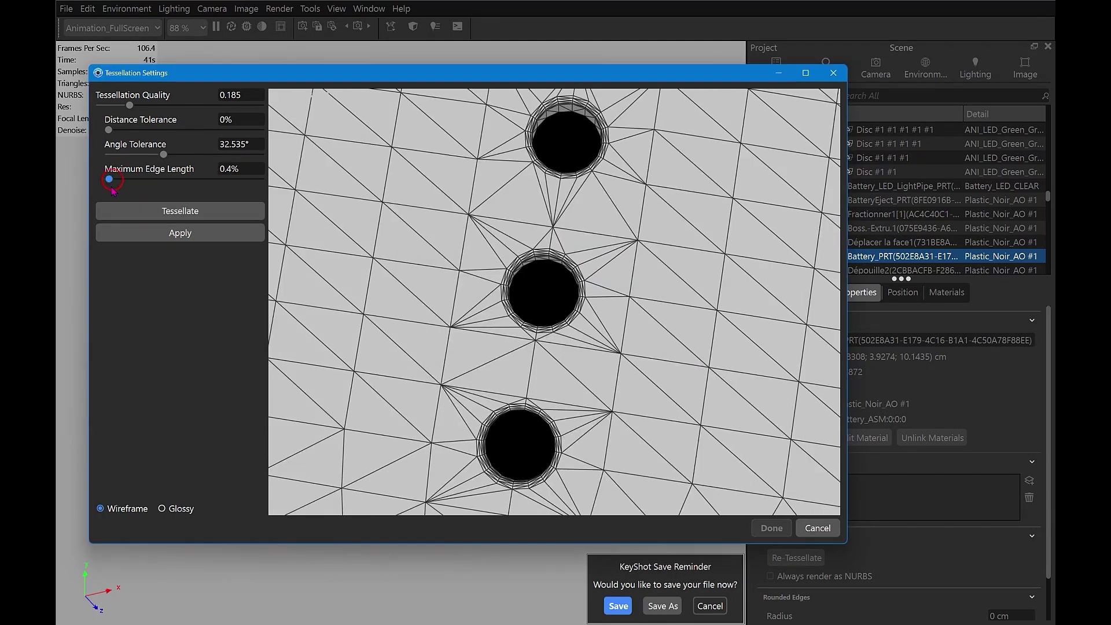
pyautogui.click(140, 216)
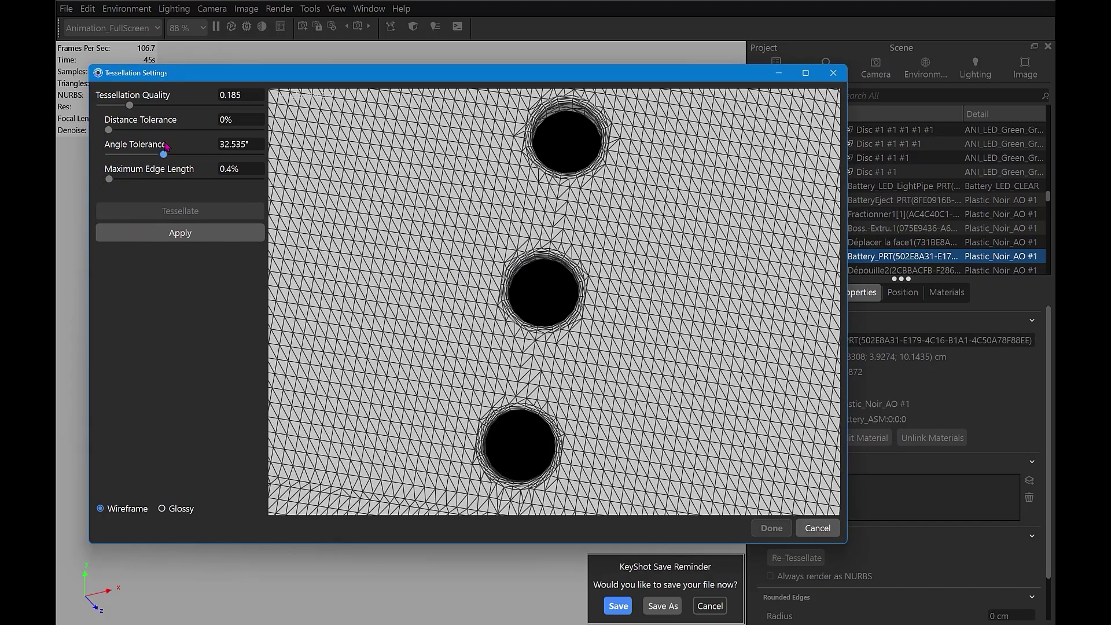
pyautogui.moveTo(112, 131); pyautogui.dragTo(123, 130)
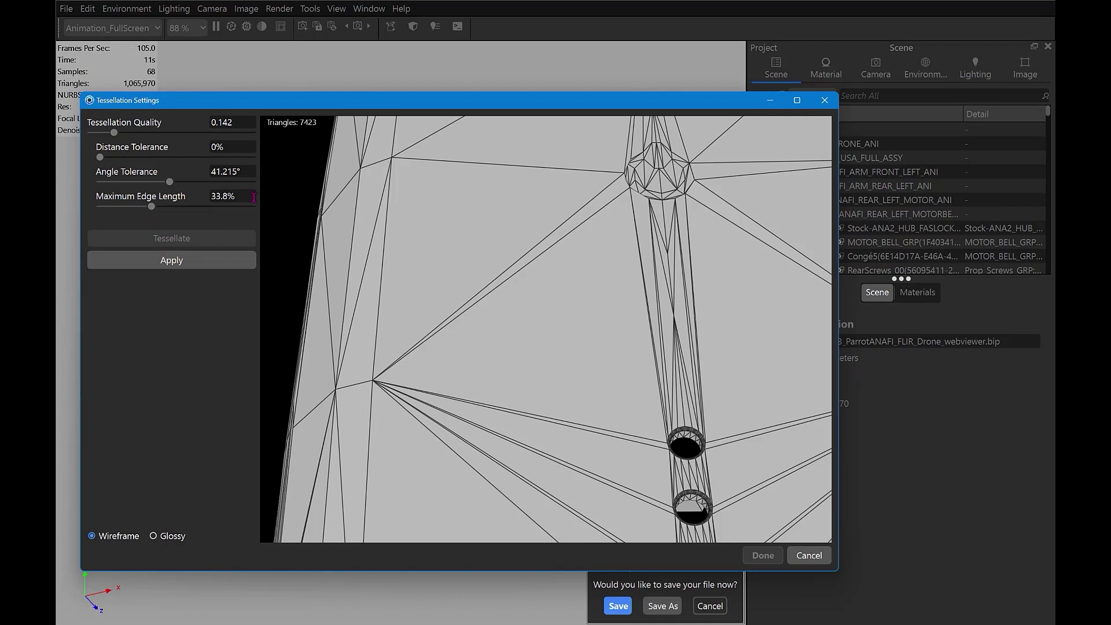
pyautogui.click(179, 260)
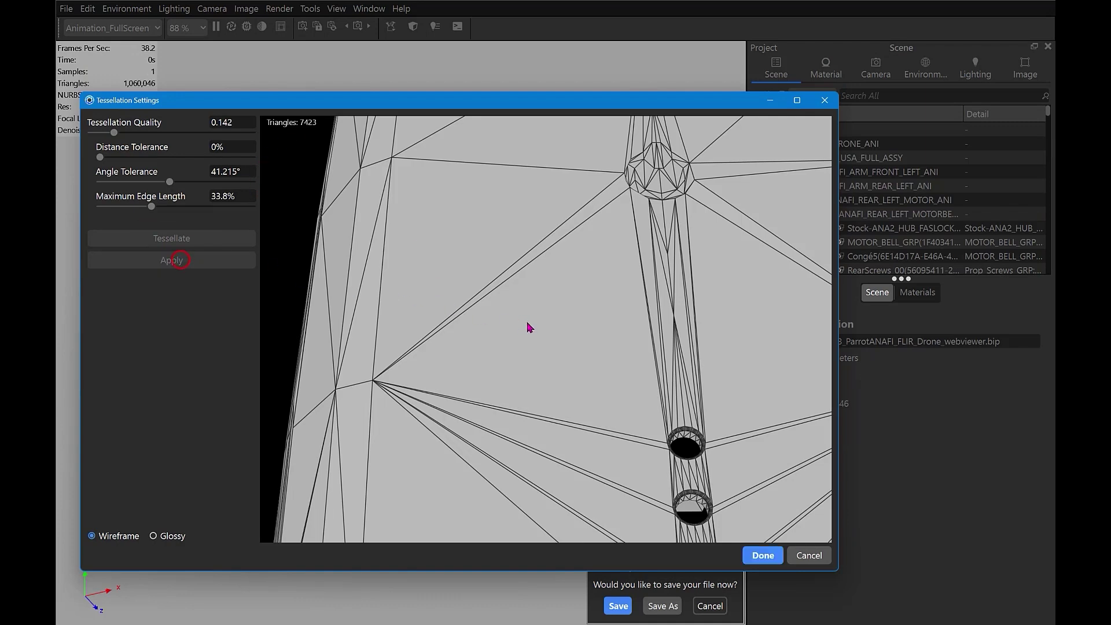
# Close Tessellation Settings, clear the selection, and inspect the drone's front arm and middle body parts
pyautogui.click(764, 558)
pyautogui.click(331, 151)
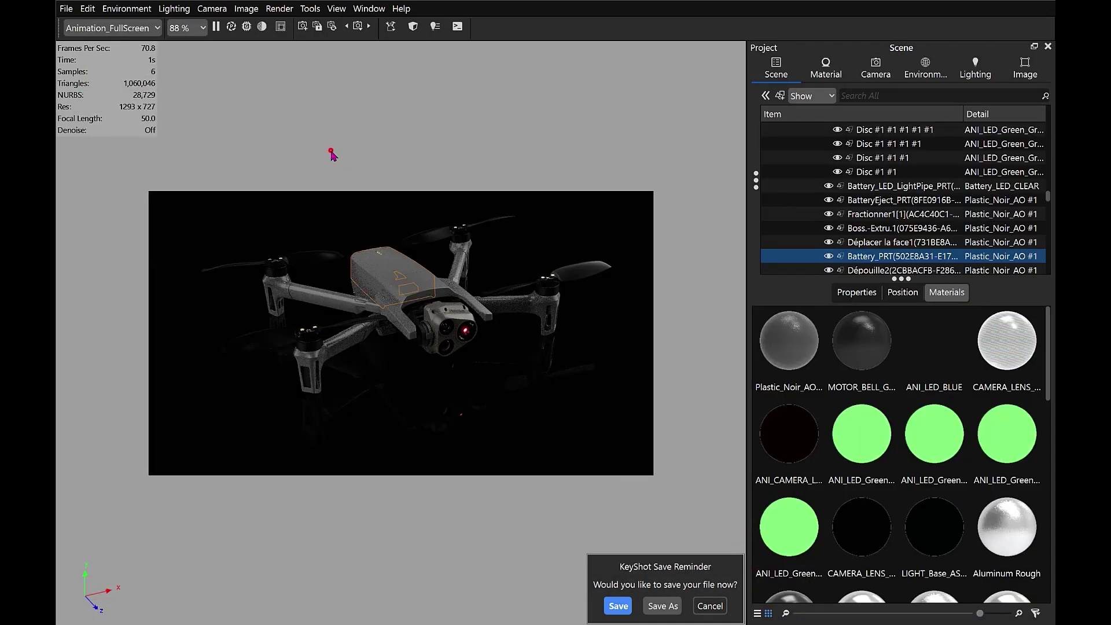
pyautogui.click(291, 204)
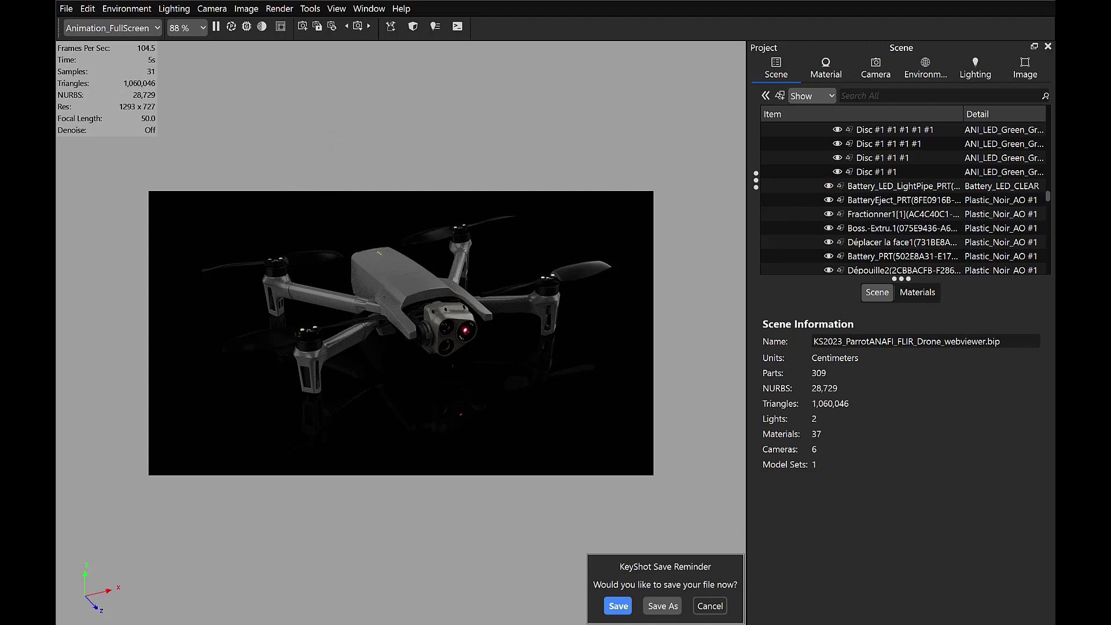
pyautogui.click(545, 307)
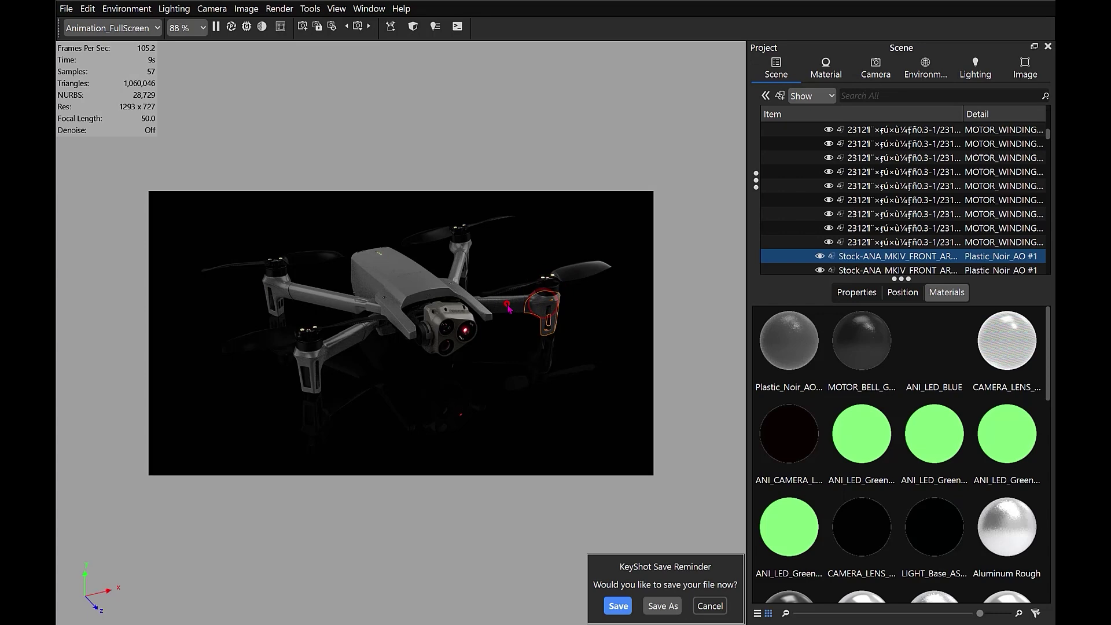
pyautogui.click(409, 320)
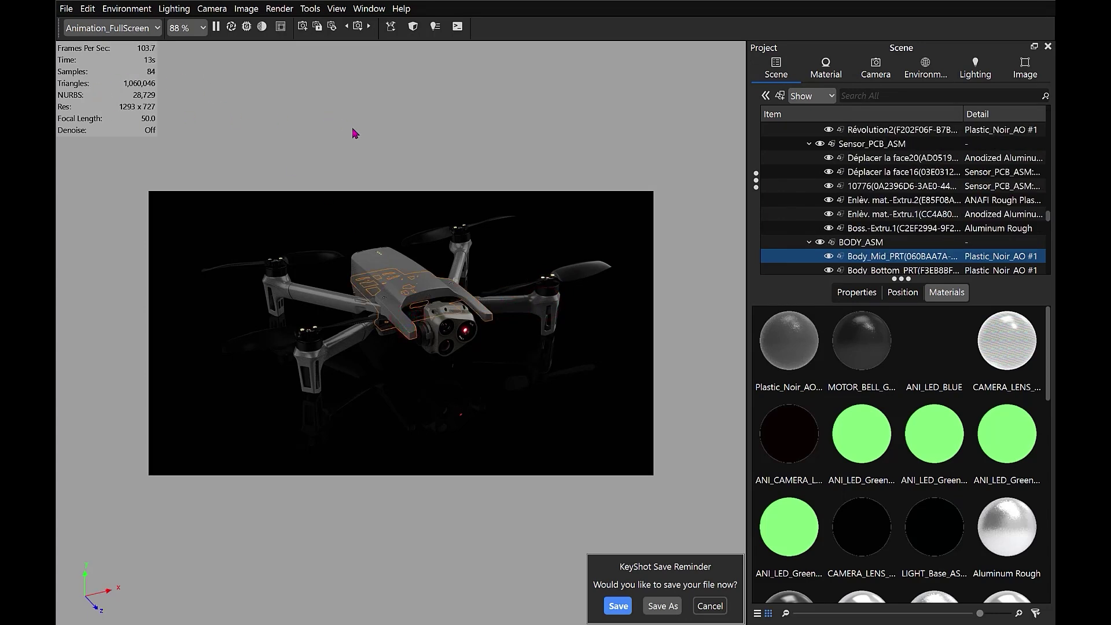